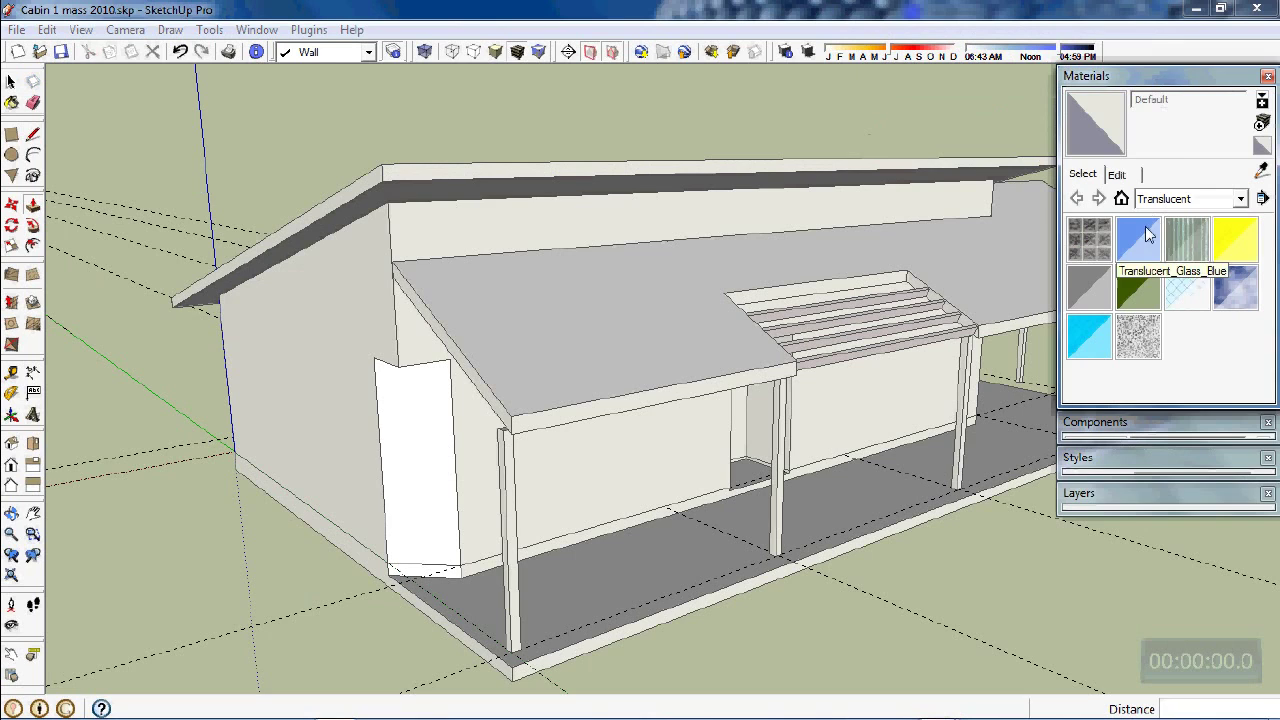
# Paint the tall corner window face at the near end of the verandah with Translucent_Glass_Blue from the Translucent materials.
pyautogui.click(1240, 199)
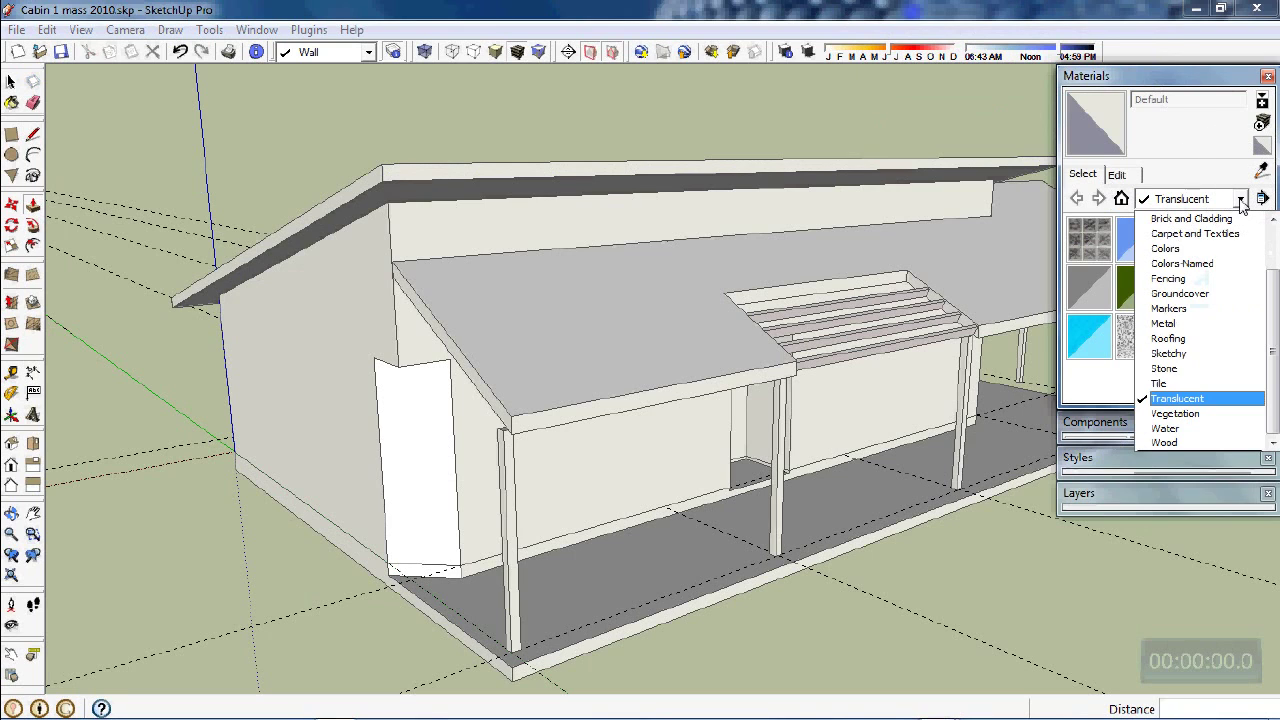
pyautogui.click(1192, 400)
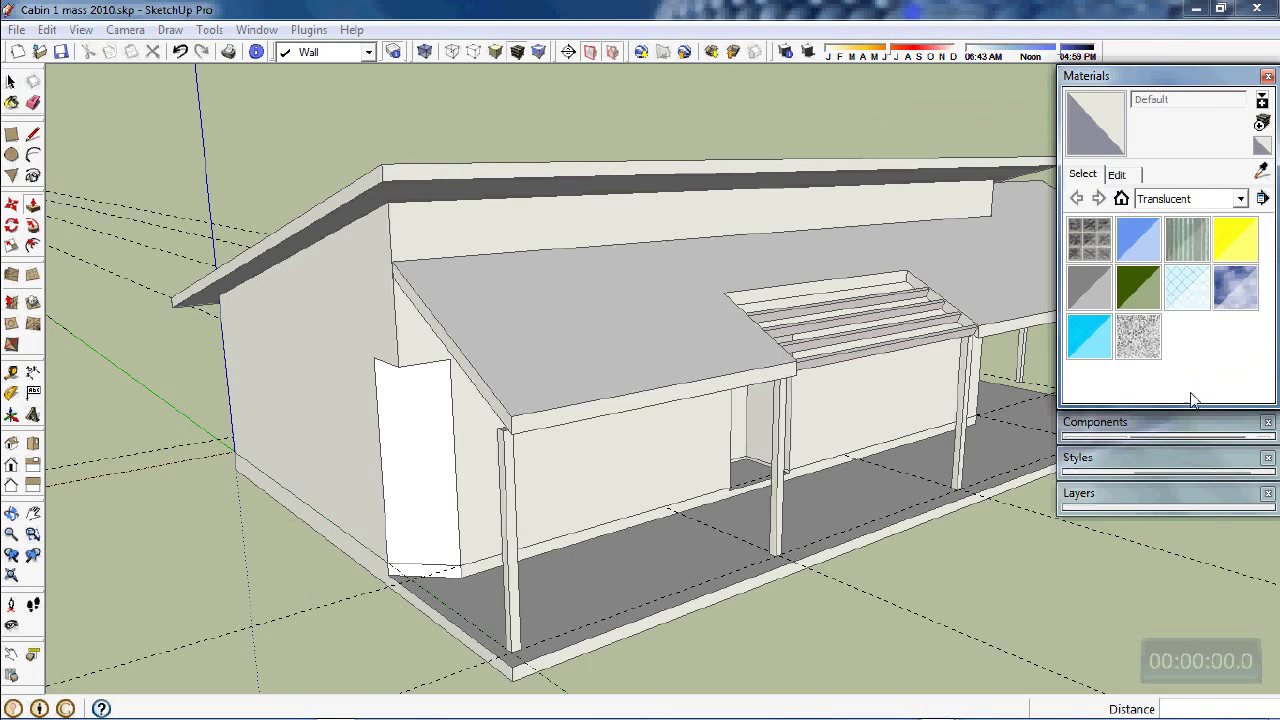
pyautogui.click(1133, 245)
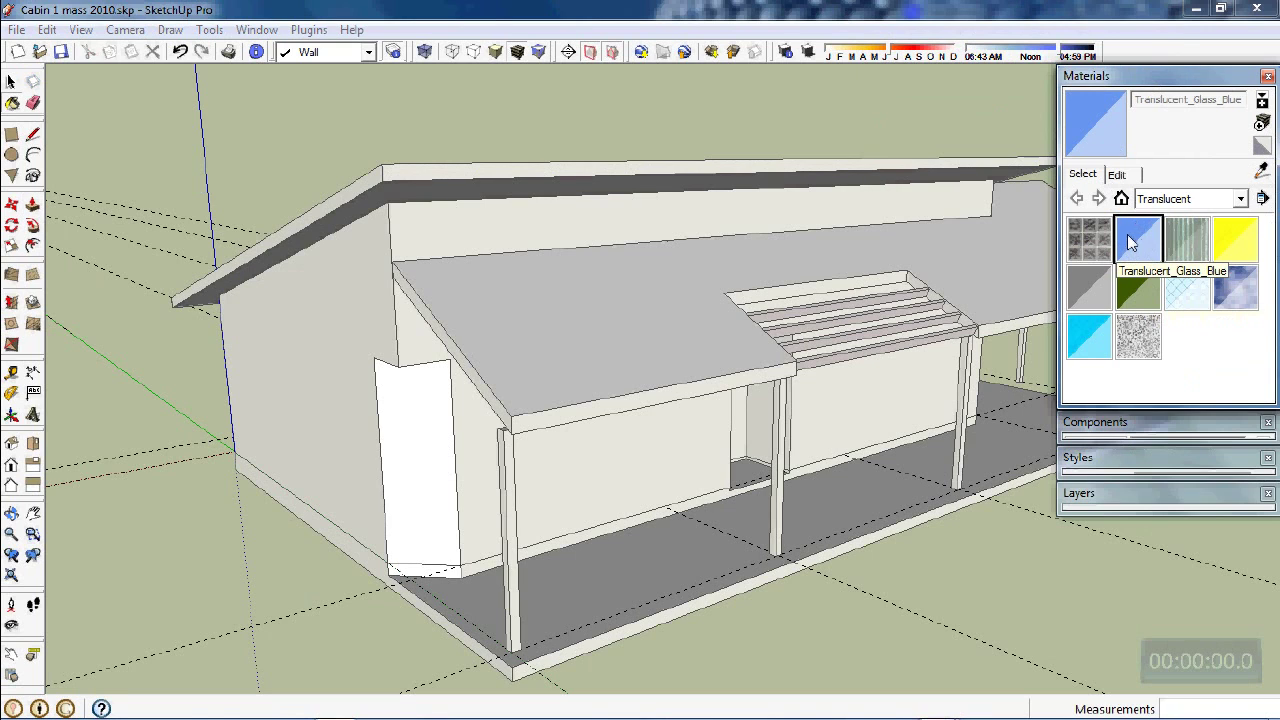
pyautogui.click(427, 443)
# Paint the recessed door face behind the pergola section with the same blue translucent glass.
pyautogui.moveTo(437, 511)
pyautogui.mouseDown(button='middle')
pyautogui.moveTo(466, 457)
pyautogui.moveTo(539, 447)
pyautogui.moveTo(600, 491)
pyautogui.moveTo(409, 514)
pyautogui.moveTo(733, 479)
pyautogui.mouseUp(button='middle')
pyautogui.scroll(-2, 851, 487)
pyautogui.moveTo(851, 487); pyautogui.dragTo(620, 425, button='middle')
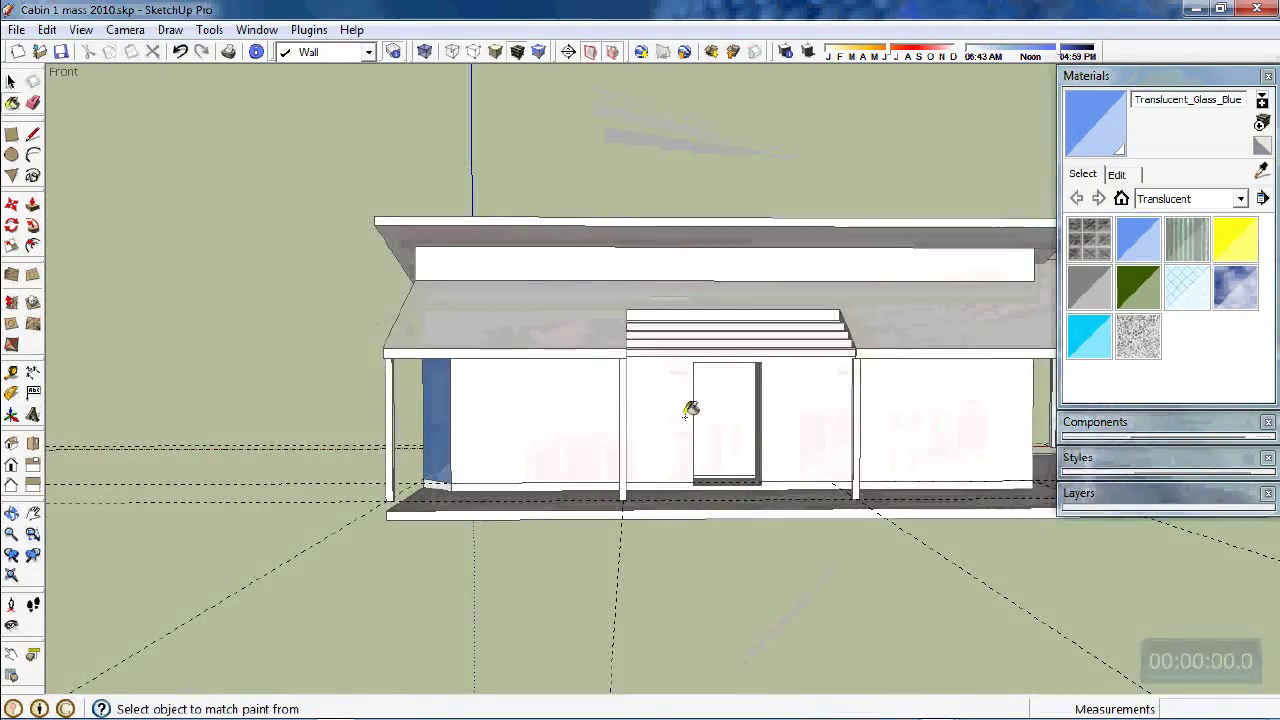
pyautogui.click(738, 420)
pyautogui.moveTo(700, 486)
pyautogui.mouseDown(button='middle')
pyautogui.moveTo(800, 557)
pyautogui.moveTo(943, 557)
pyautogui.moveTo(326, 549)
pyautogui.moveTo(828, 581)
pyautogui.moveTo(968, 551)
pyautogui.moveTo(831, 574)
pyautogui.mouseUp(button='middle')
pyautogui.keyDown('alt'); pyautogui.scroll(4, 706, 390); pyautogui.keyUp('alt')
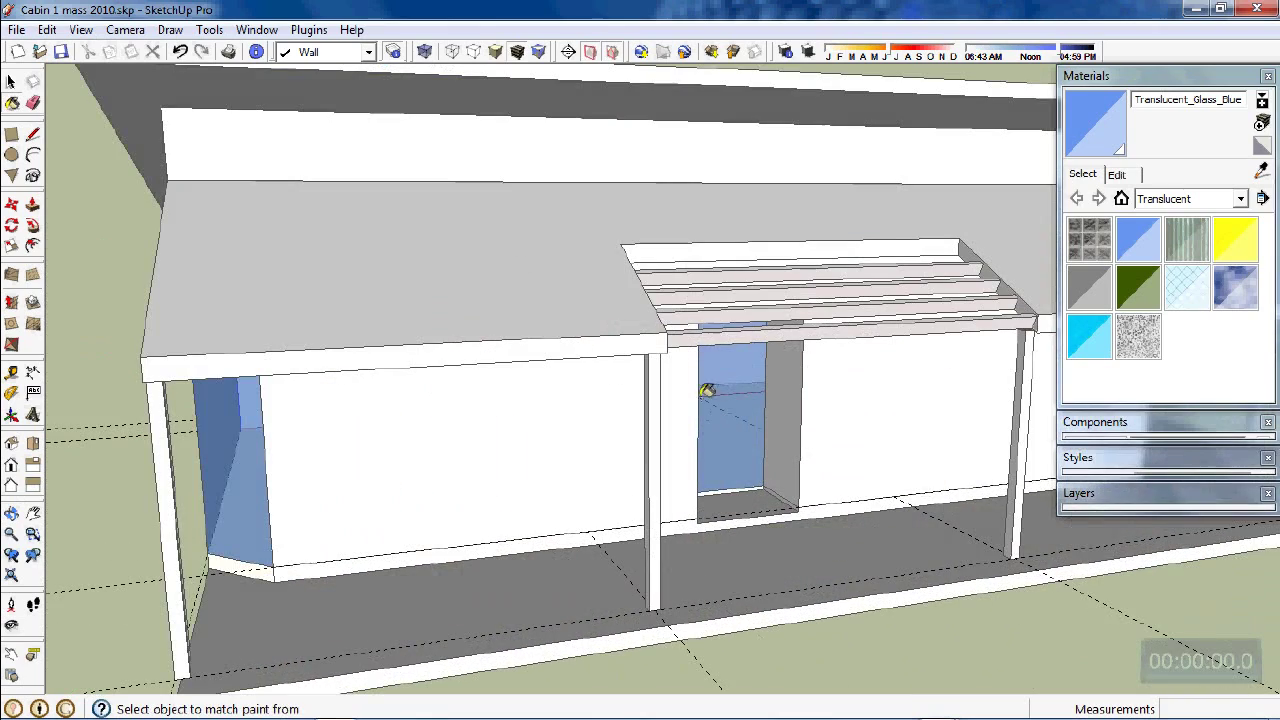
pyautogui.moveTo(763, 534)
pyautogui.mouseDown(button='middle')
pyautogui.moveTo(854, 571)
pyautogui.moveTo(815, 483)
pyautogui.moveTo(445, 447)
pyautogui.moveTo(409, 457)
pyautogui.moveTo(663, 449)
pyautogui.mouseUp(button='middle')
pyautogui.scroll(-3, 828, 541)
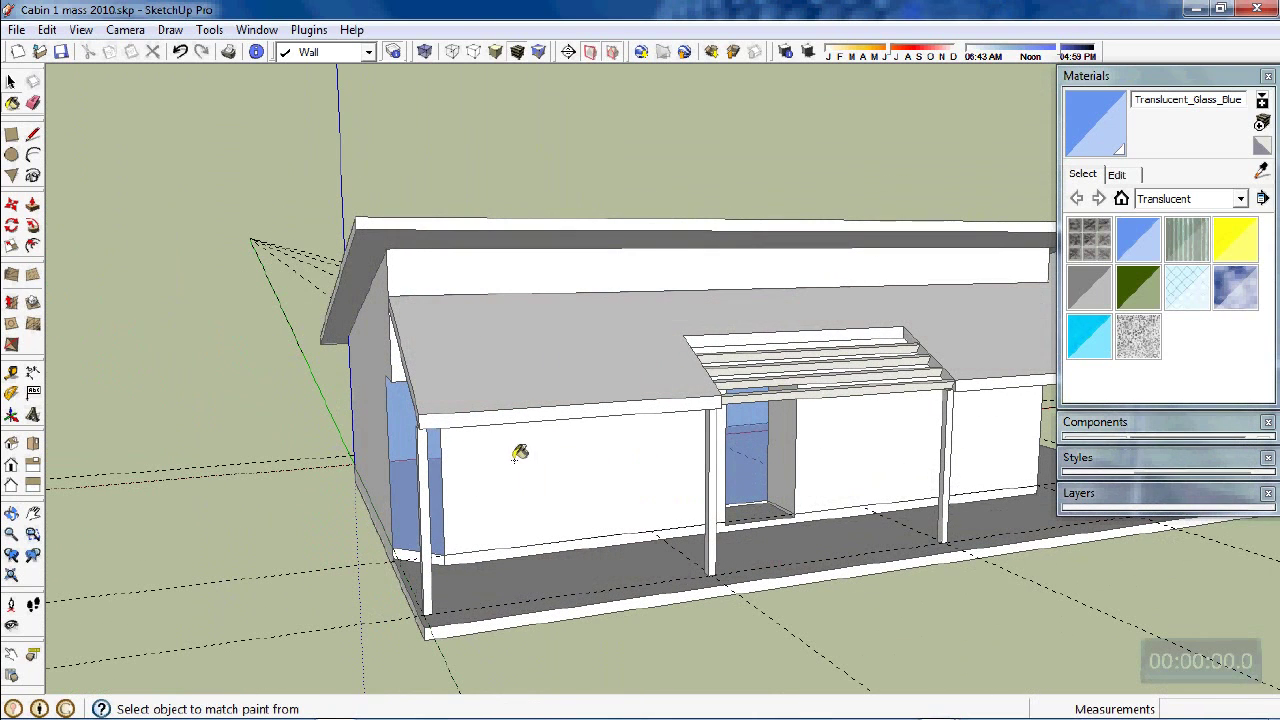
pyautogui.moveTo(514, 453)
pyautogui.mouseDown(button='middle')
pyautogui.moveTo(349, 380)
pyautogui.moveTo(494, 451)
pyautogui.moveTo(496, 421)
pyautogui.mouseUp(button='middle')
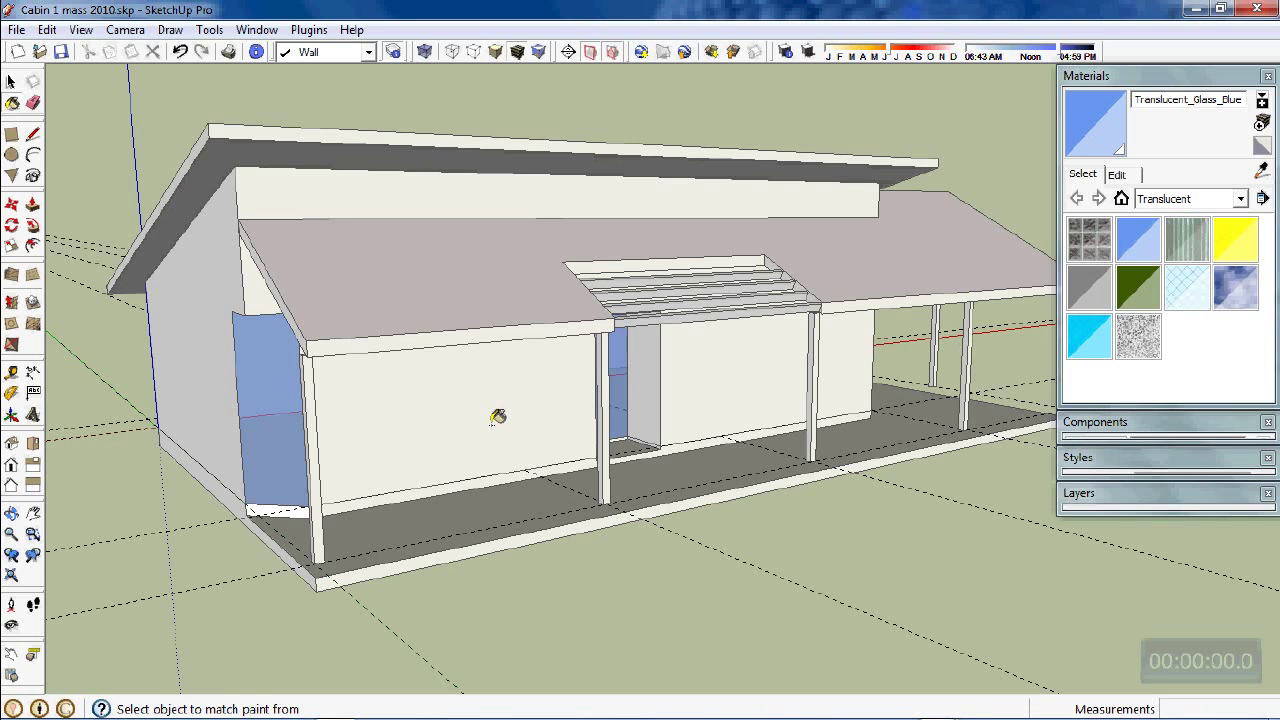
pyautogui.moveTo(498, 416); pyautogui.dragTo(653, 458, button='middle')
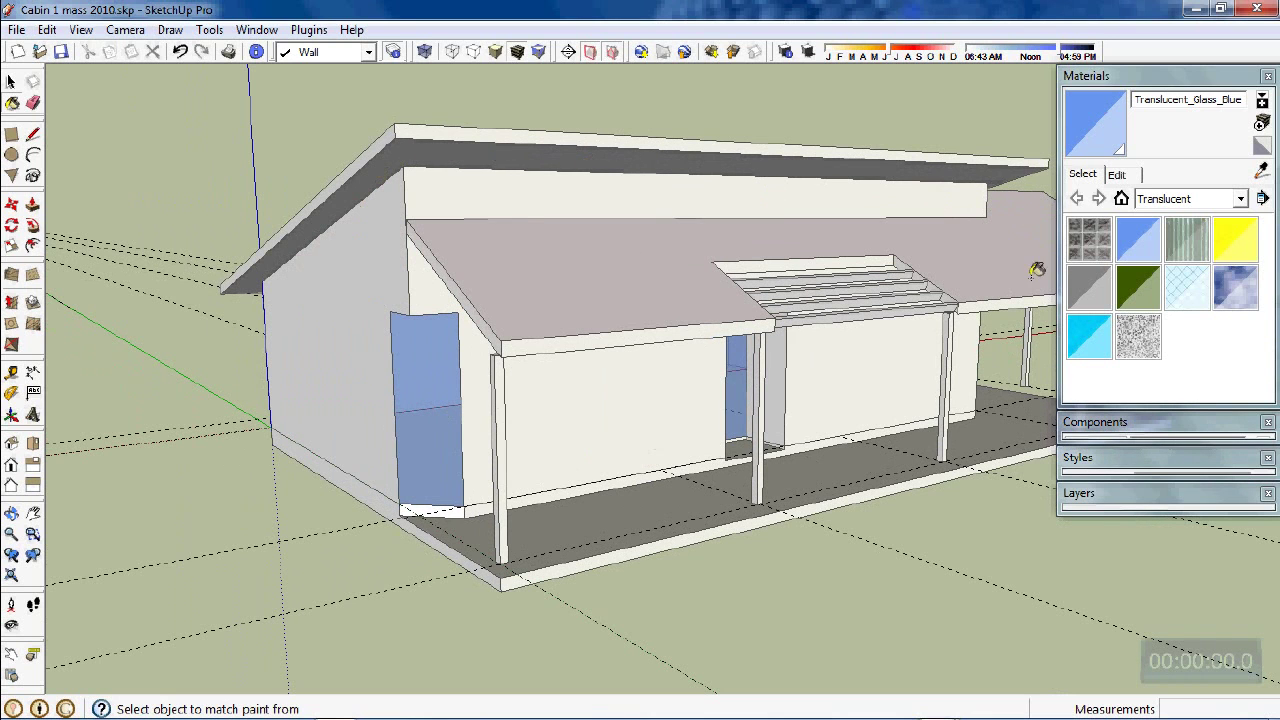
pyautogui.moveTo(908, 499)
pyautogui.mouseDown(button='middle')
pyautogui.moveTo(904, 569)
pyautogui.moveTo(903, 514)
pyautogui.mouseUp(button='middle')
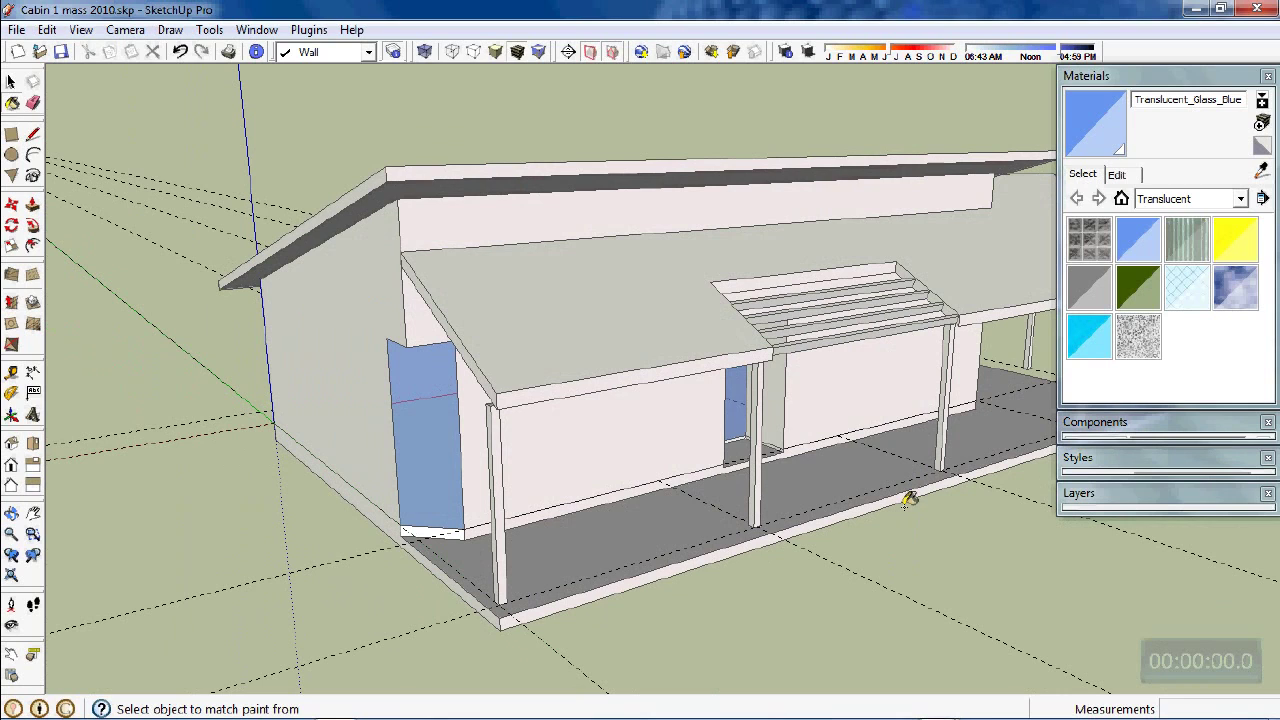
pyautogui.click(1166, 661)
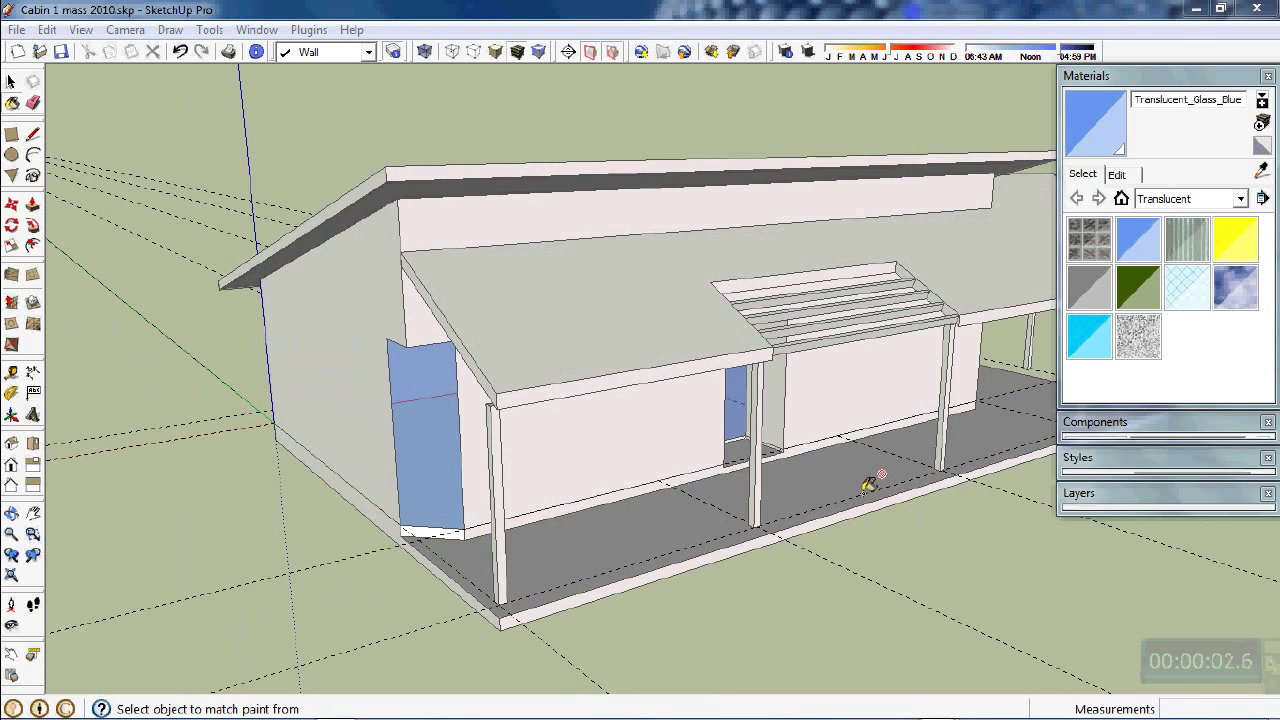
# Collapse the materials browser and open the model's location settings.
pyautogui.click(1127, 78)
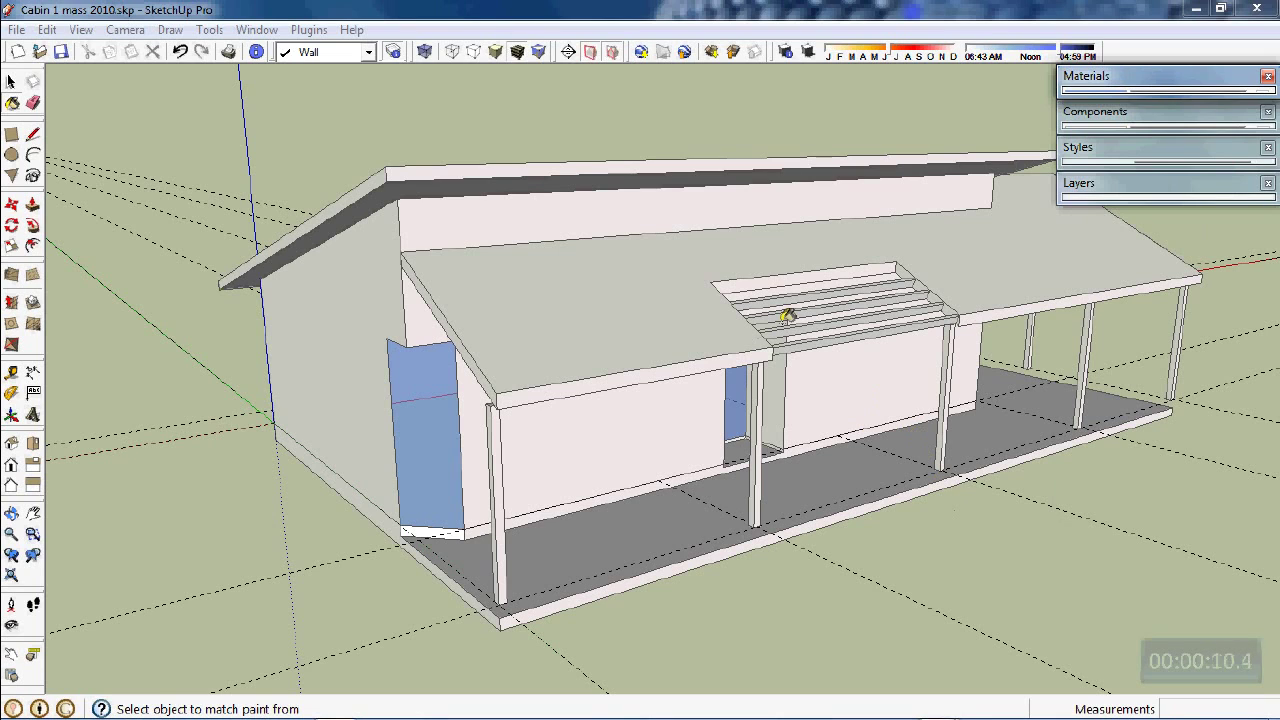
pyautogui.click(255, 30)
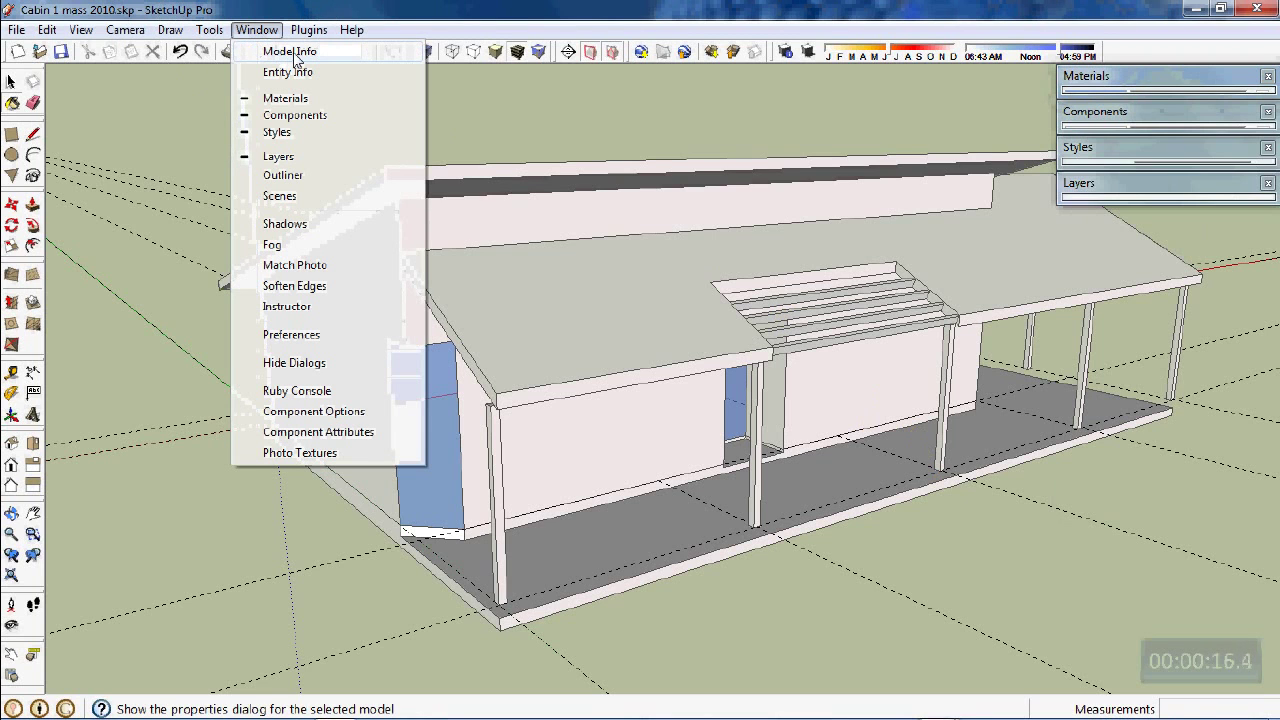
pyautogui.click(294, 54)
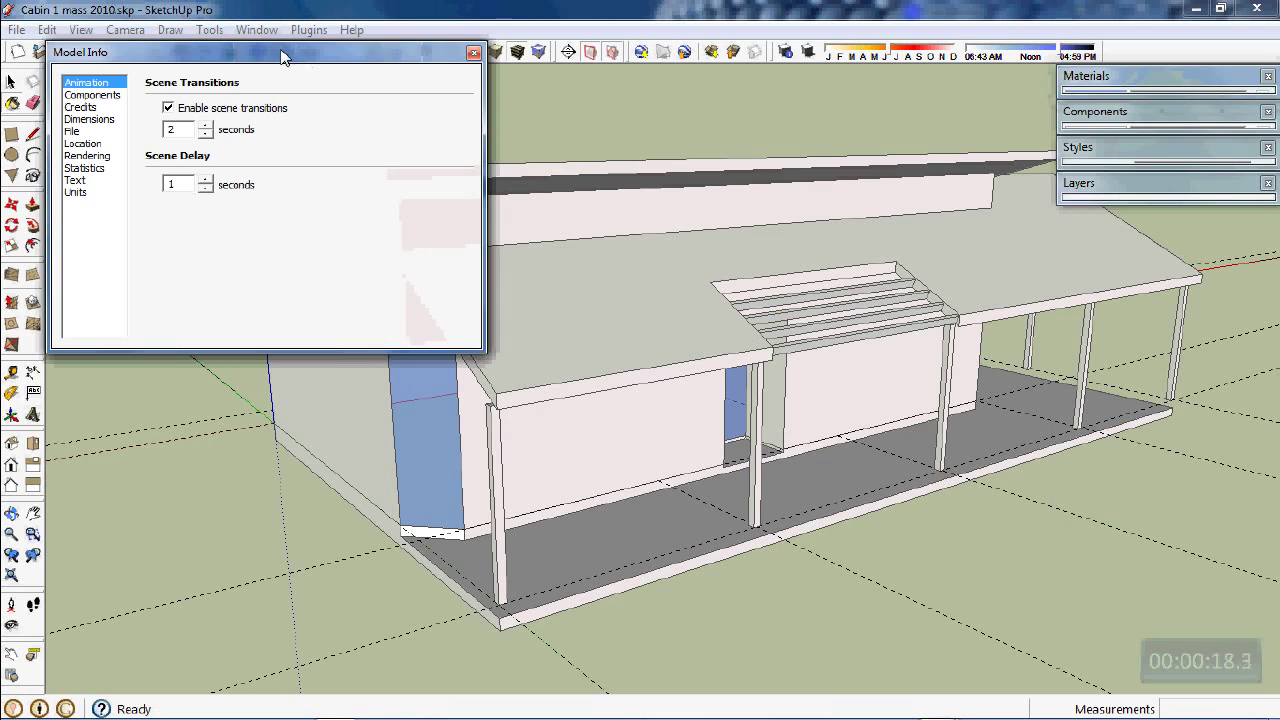
pyautogui.click(82, 144)
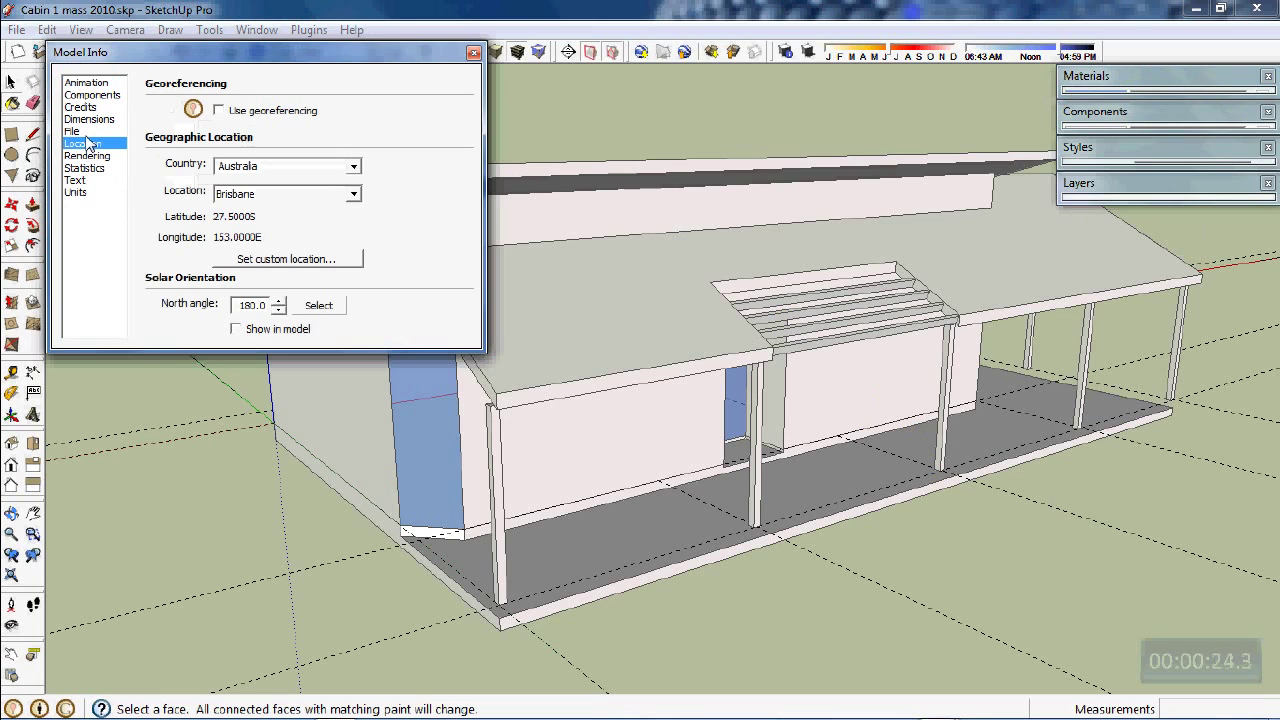
# Set the model's geographic location to Brisbane, Australia.
pyautogui.click(354, 168)
pyautogui.moveTo(355, 202); pyautogui.dragTo(362, 167)
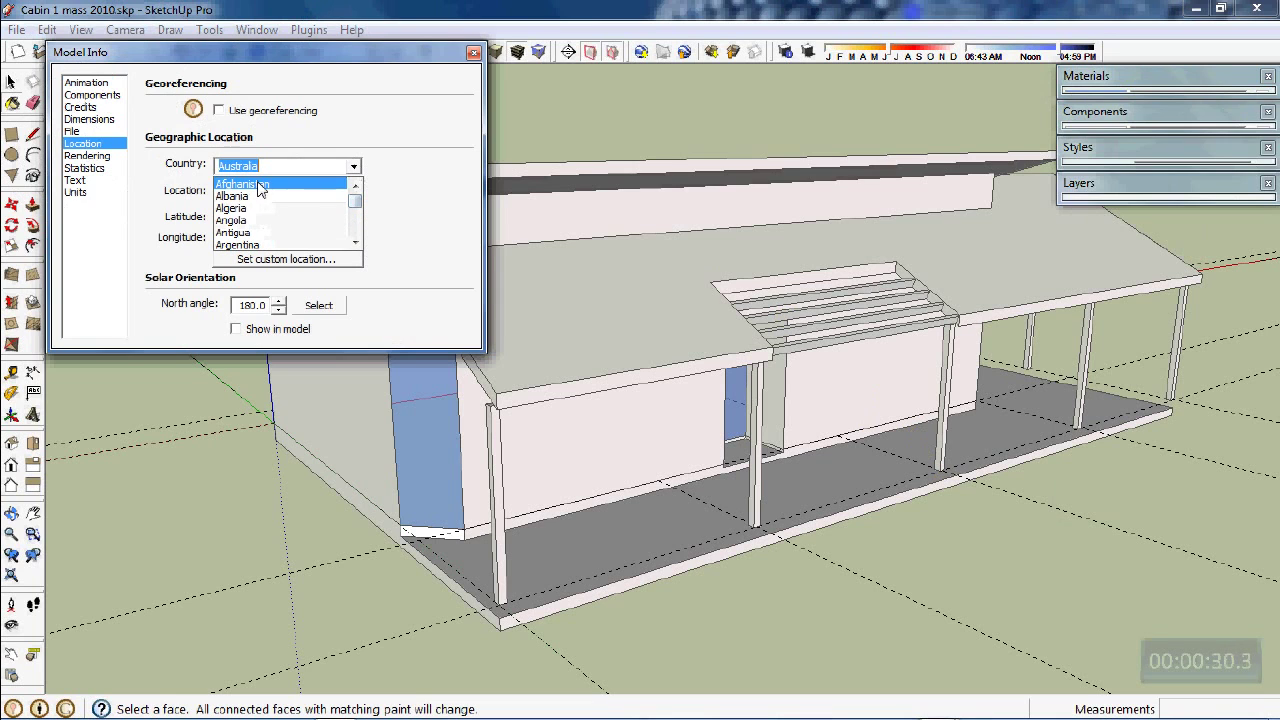
pyautogui.scroll(-1, 254, 233)
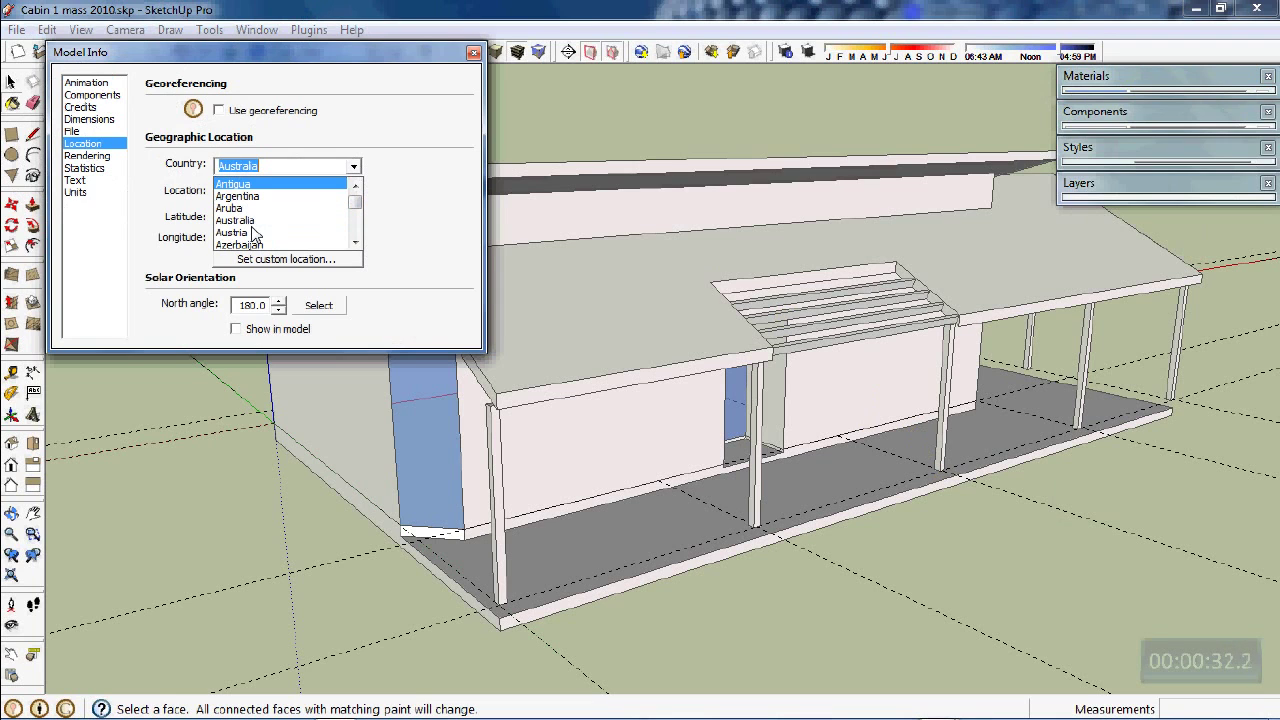
pyautogui.click(245, 220)
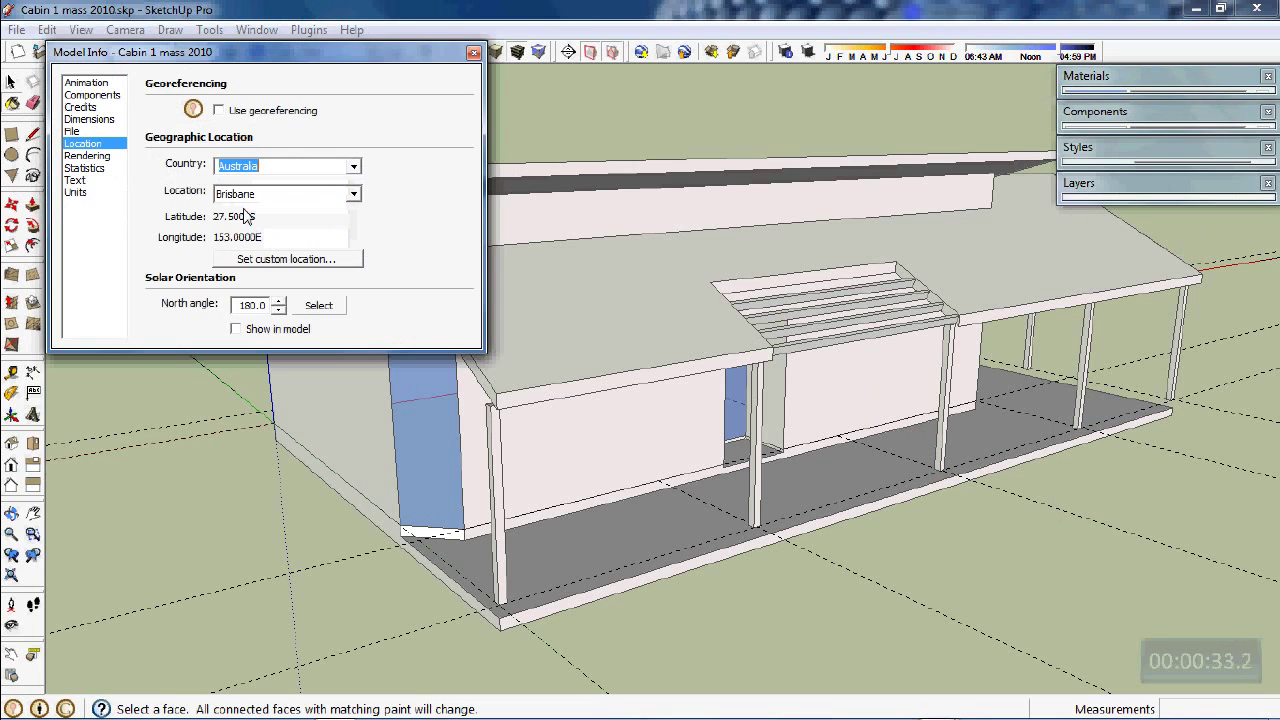
pyautogui.click(354, 195)
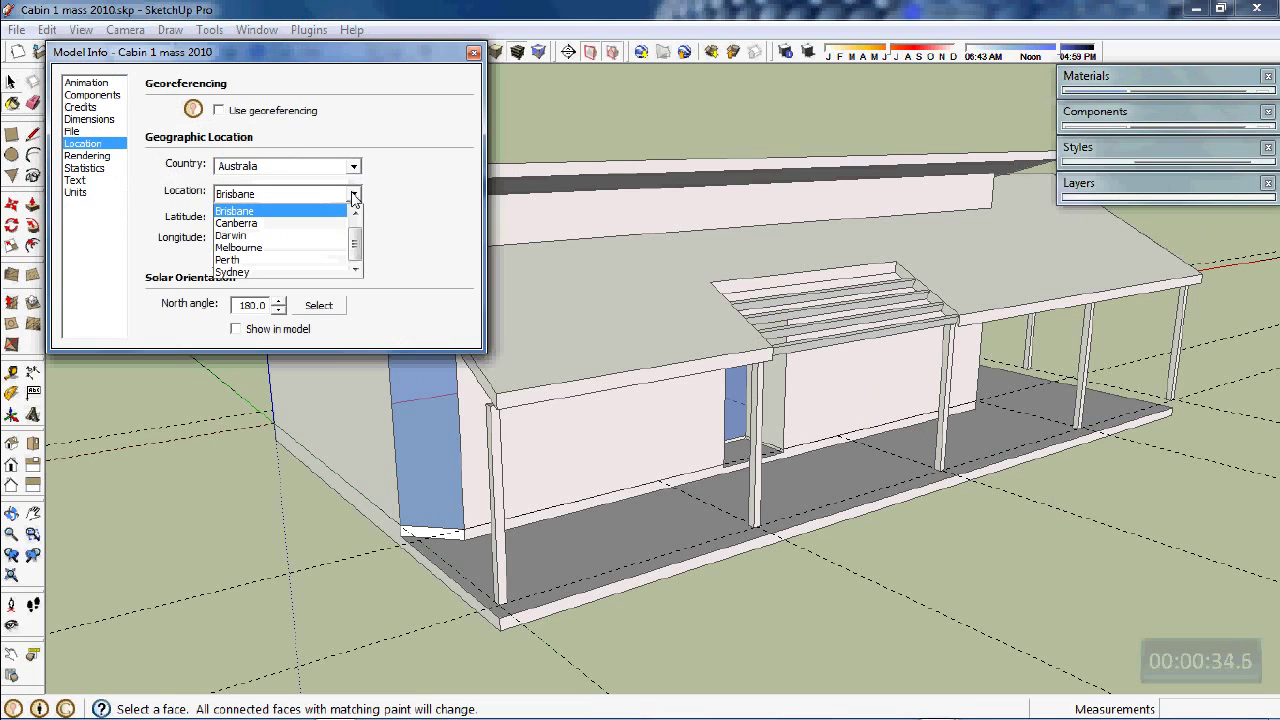
pyautogui.click(244, 212)
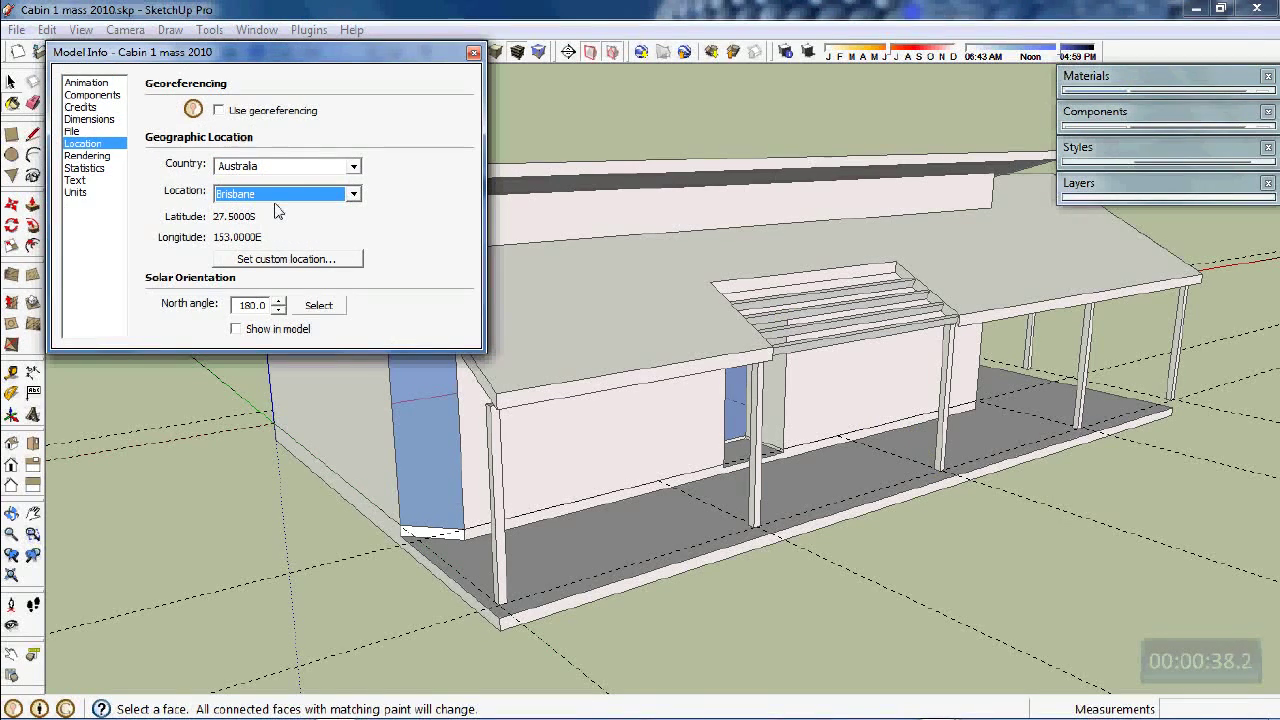
# Examine the custom location's latitude, longitude and timezone fields, leaving them without changes.
pyautogui.click(287, 260)
pyautogui.click(289, 262)
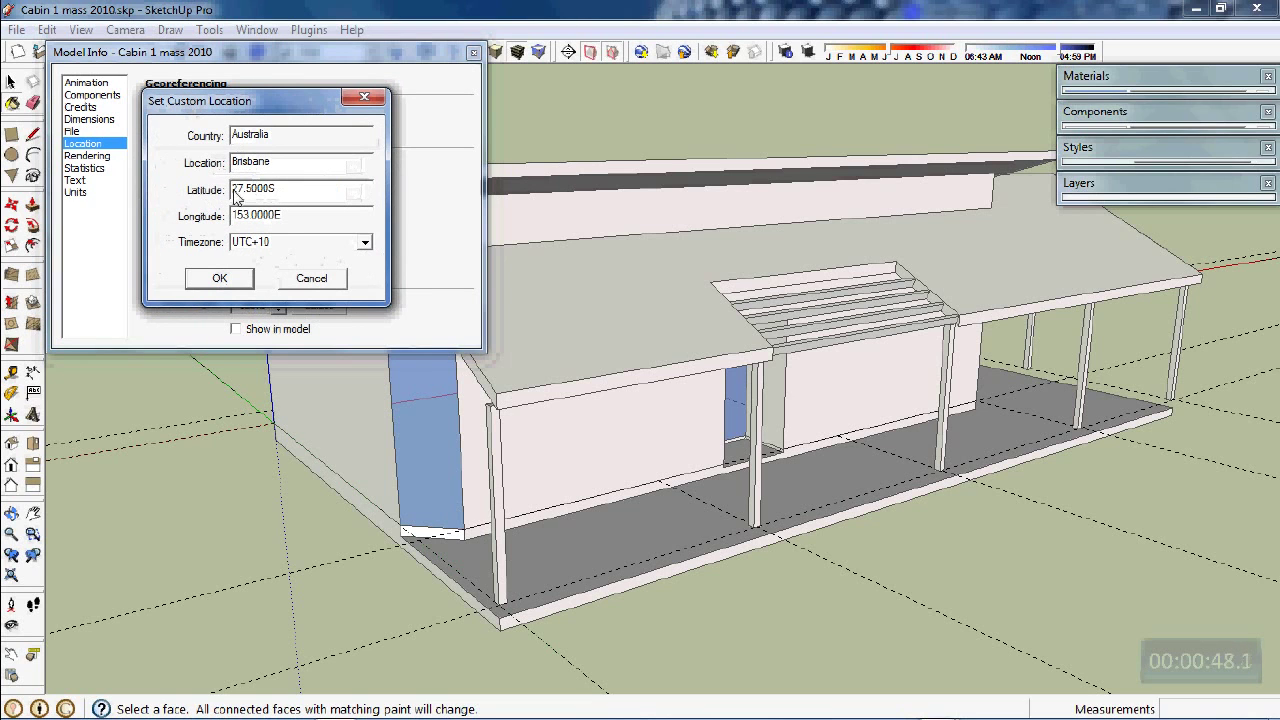
pyautogui.click(312, 279)
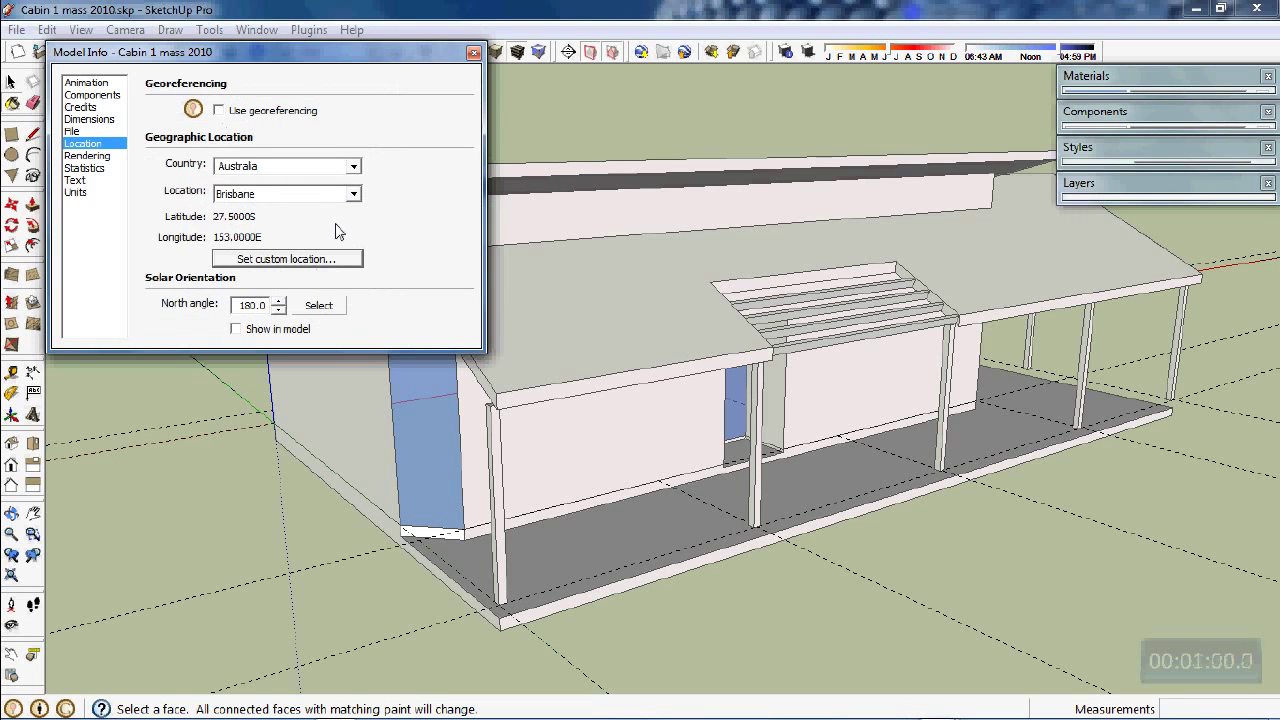
pyautogui.moveTo(351, 47); pyautogui.dragTo(362, 78)
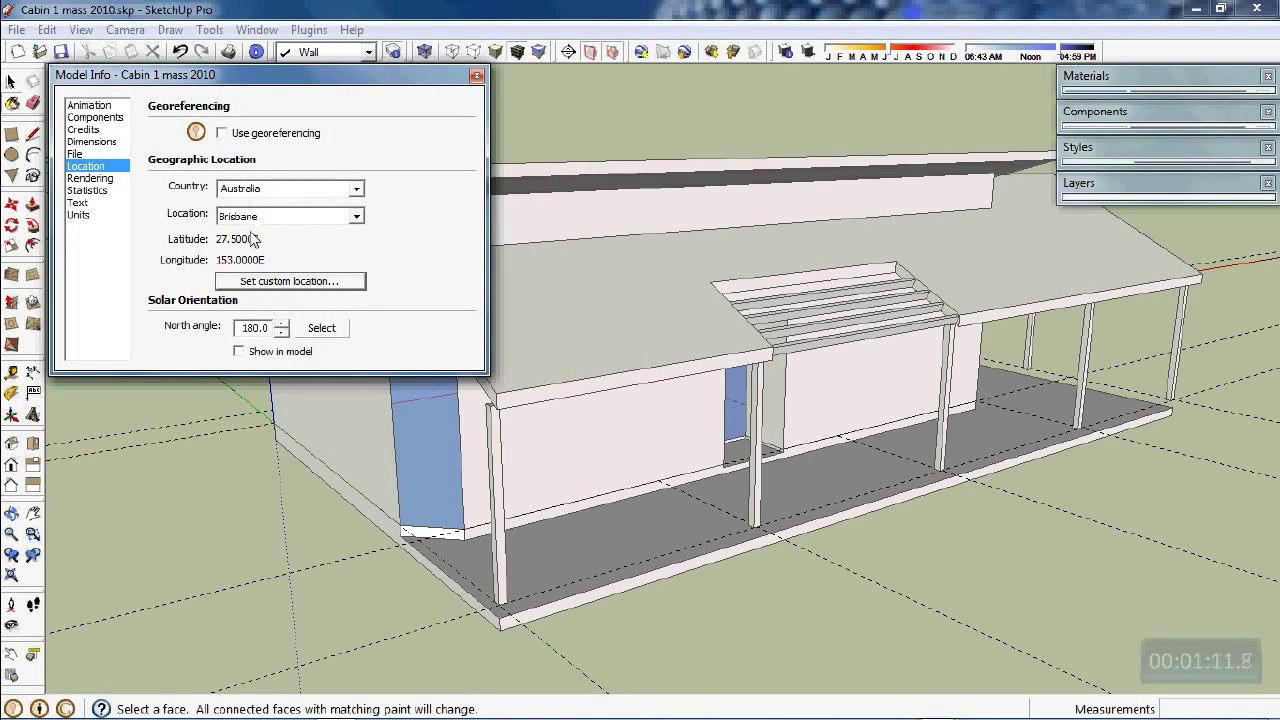
# Set the solar north angle to 180.0 by picking a reference point and a direction in front of the cabin.
pyautogui.click(322, 330)
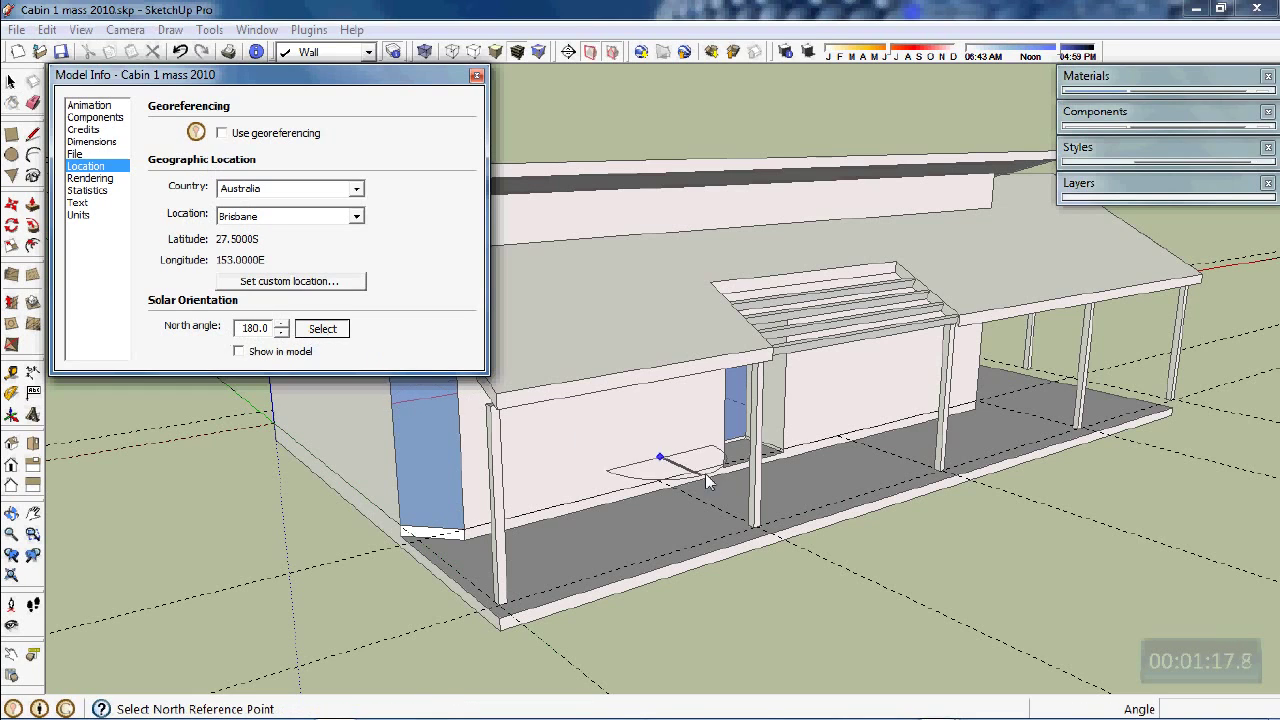
pyautogui.moveTo(935, 603); pyautogui.dragTo(890, 597, button='middle')
pyautogui.scroll(-3, 935, 555)
pyautogui.scroll(-3, 891, 549)
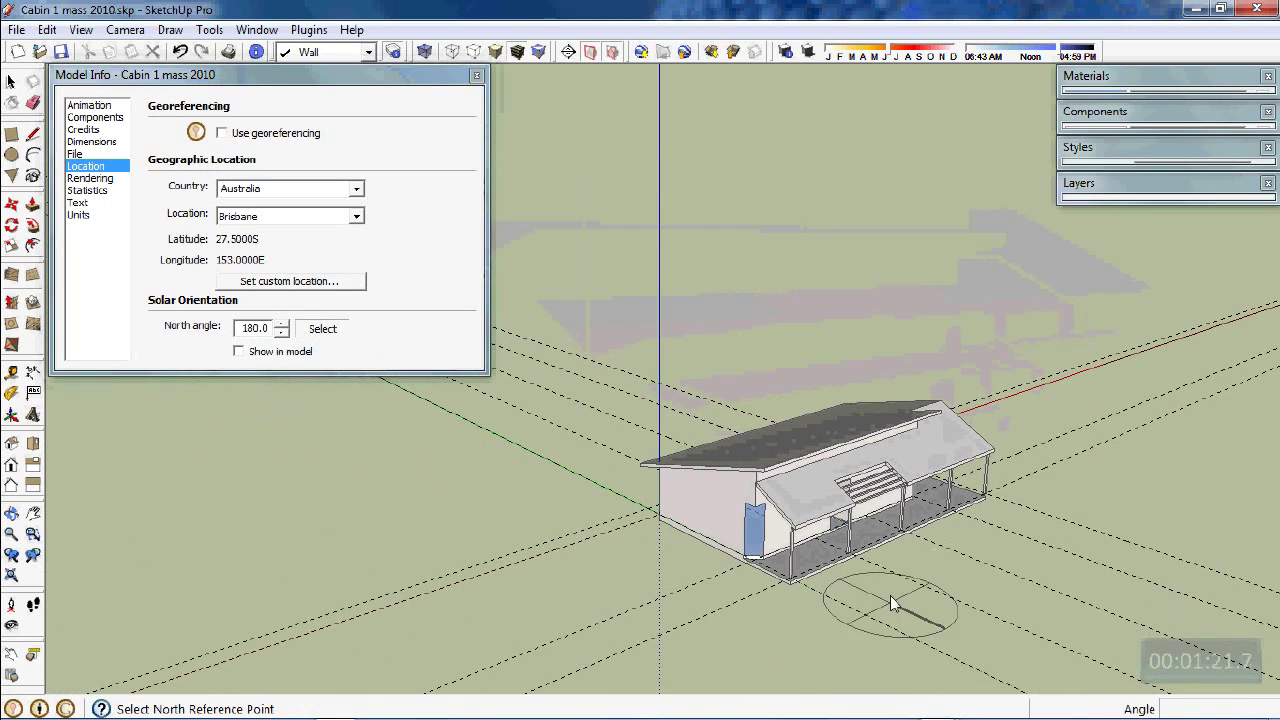
pyautogui.click(936, 567)
pyautogui.scroll(3, 932, 562)
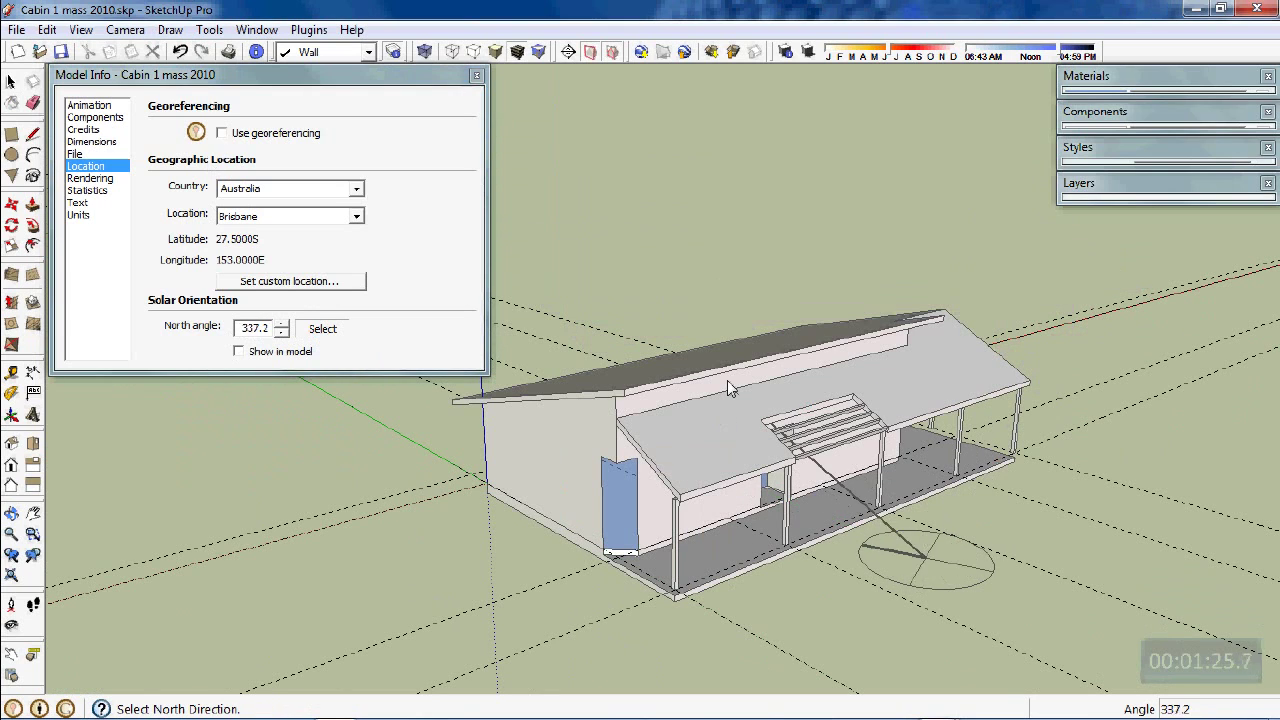
pyautogui.click(1087, 387)
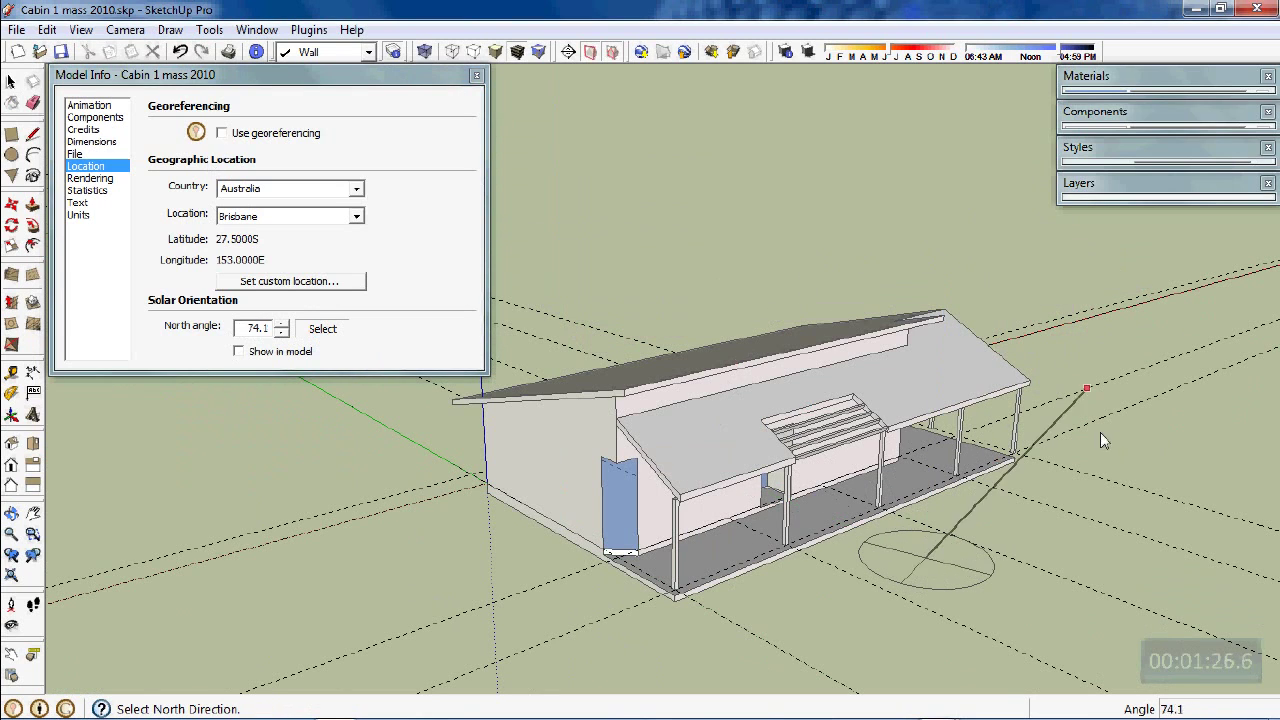
pyautogui.click(1060, 625)
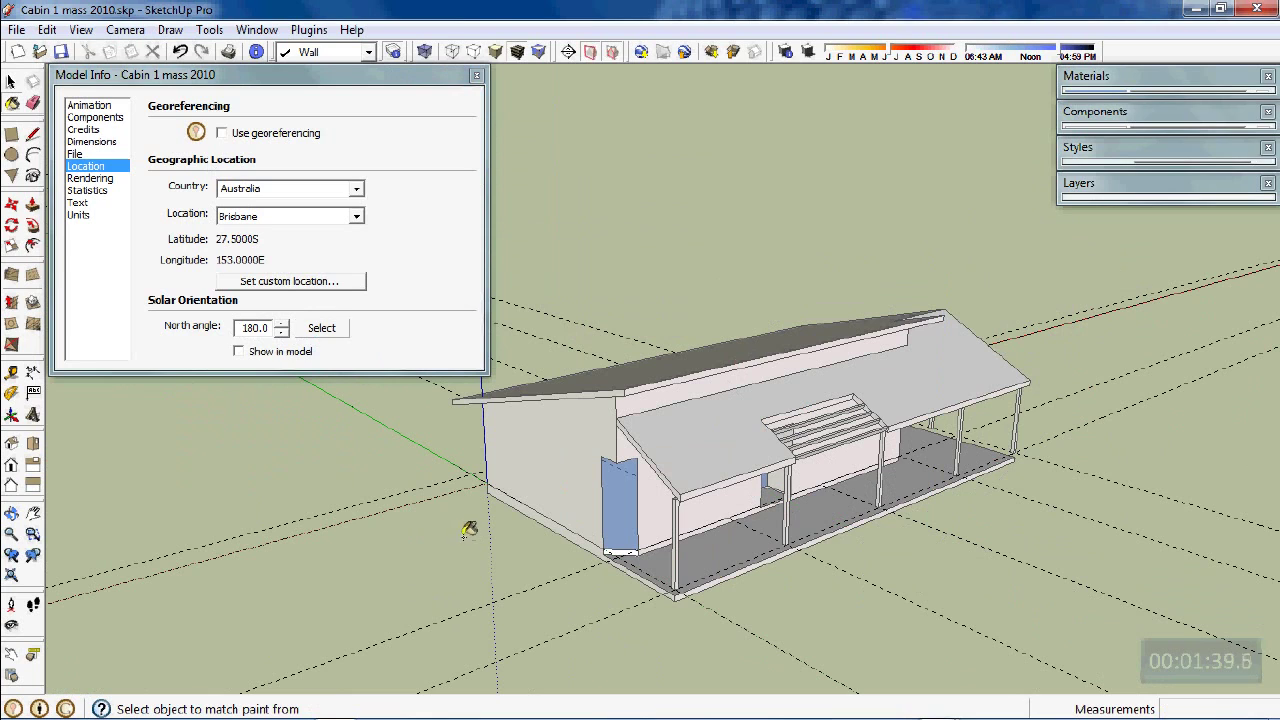
# Check the north direction by showing it in the model and hiding it again, and close the model information.
pyautogui.click(240, 354)
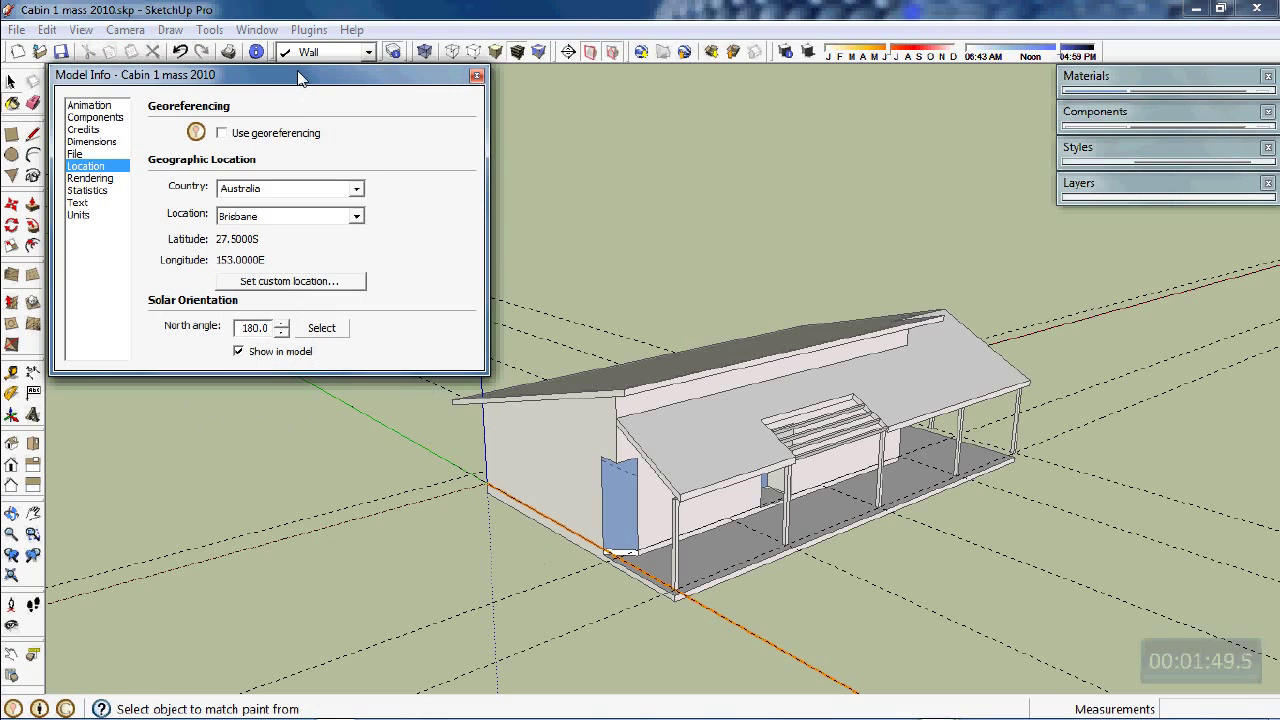
pyautogui.click(238, 352)
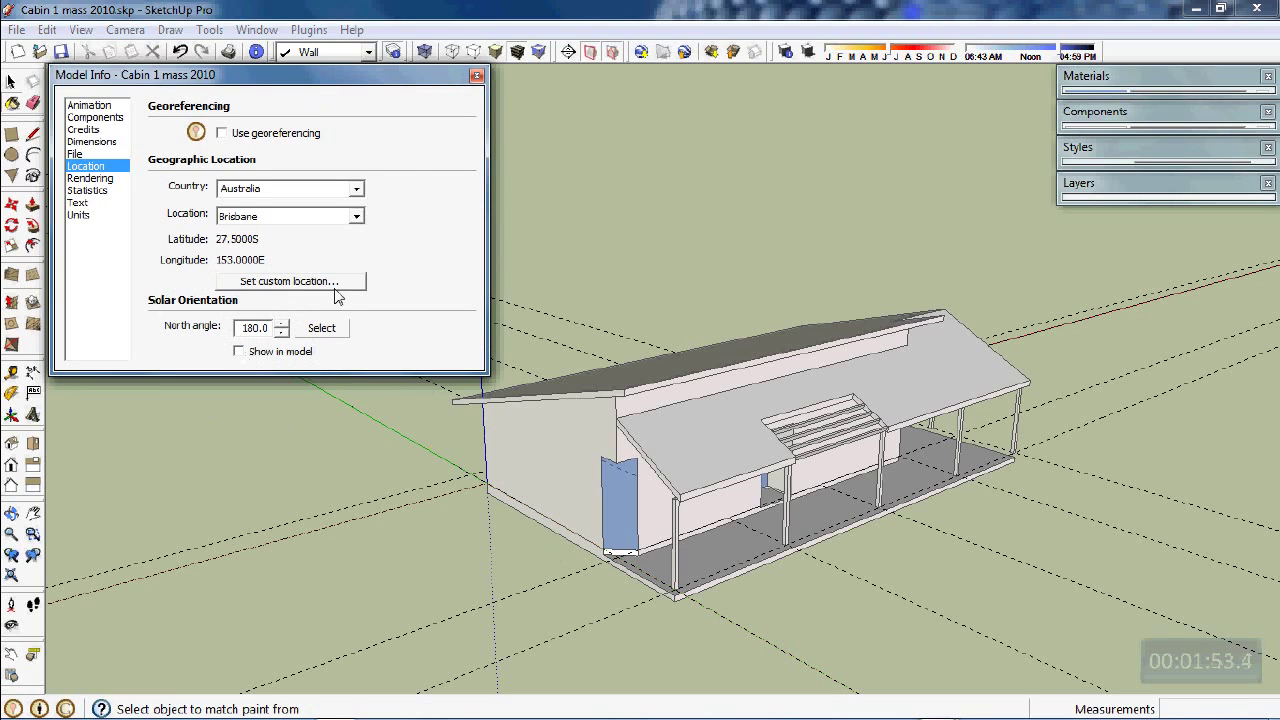
pyautogui.click(476, 76)
# Turn on the shadow display for the cabin model.
pyautogui.moveTo(531, 306)
pyautogui.mouseDown(button='middle')
pyautogui.moveTo(585, 294)
pyautogui.moveTo(571, 297)
pyautogui.mouseUp(button='middle')
pyautogui.press('b')
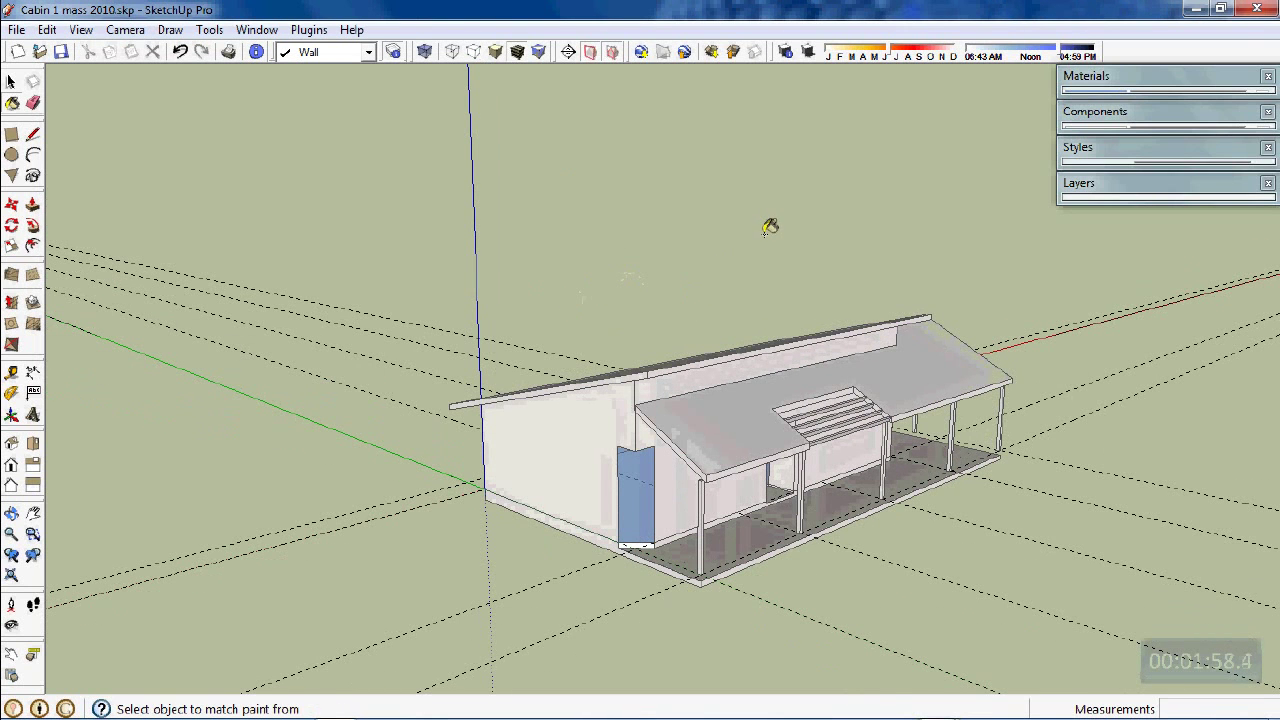
pyautogui.click(808, 55)
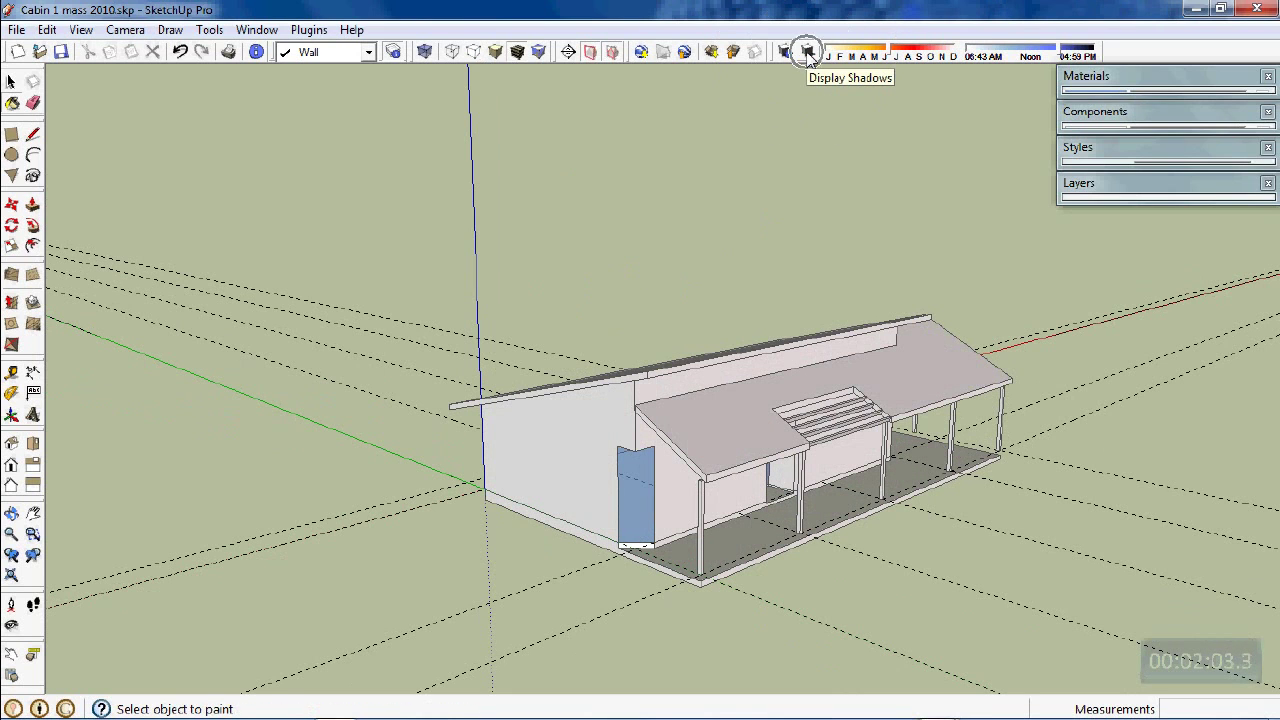
pyautogui.click(808, 50)
pyautogui.moveTo(907, 503); pyautogui.dragTo(907, 503, button='middle')
pyautogui.moveTo(908, 507); pyautogui.dragTo(905, 352, button='middle')
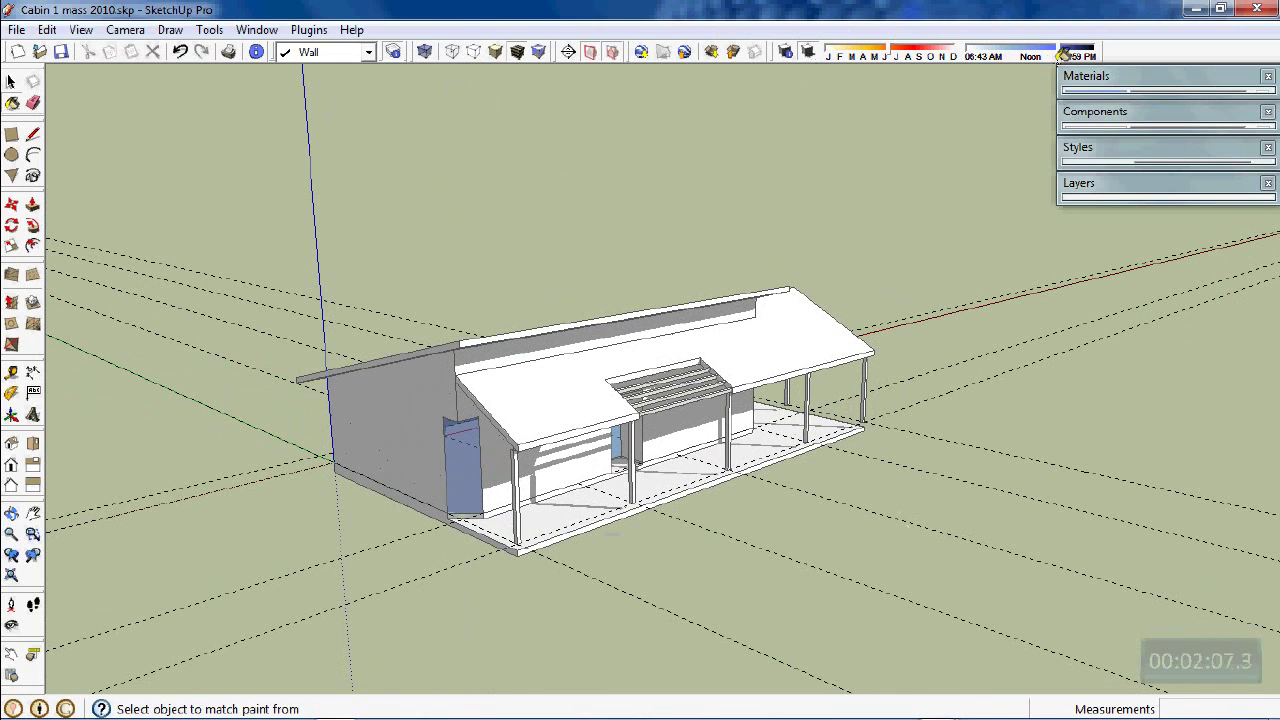
# Set the shadow time to early morning and sweep the shadow date from the start of January to the end of December.
pyautogui.moveTo(1058, 56); pyautogui.dragTo(989, 61)
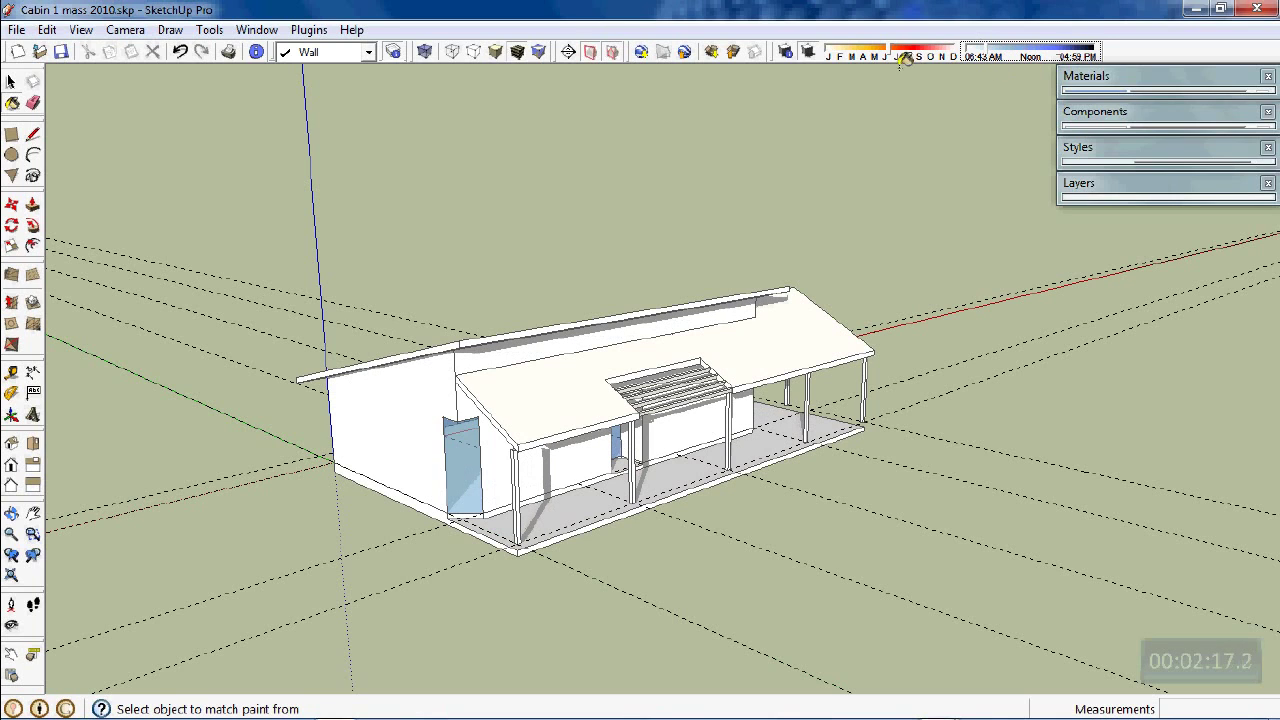
pyautogui.moveTo(890, 60); pyautogui.dragTo(823, 70)
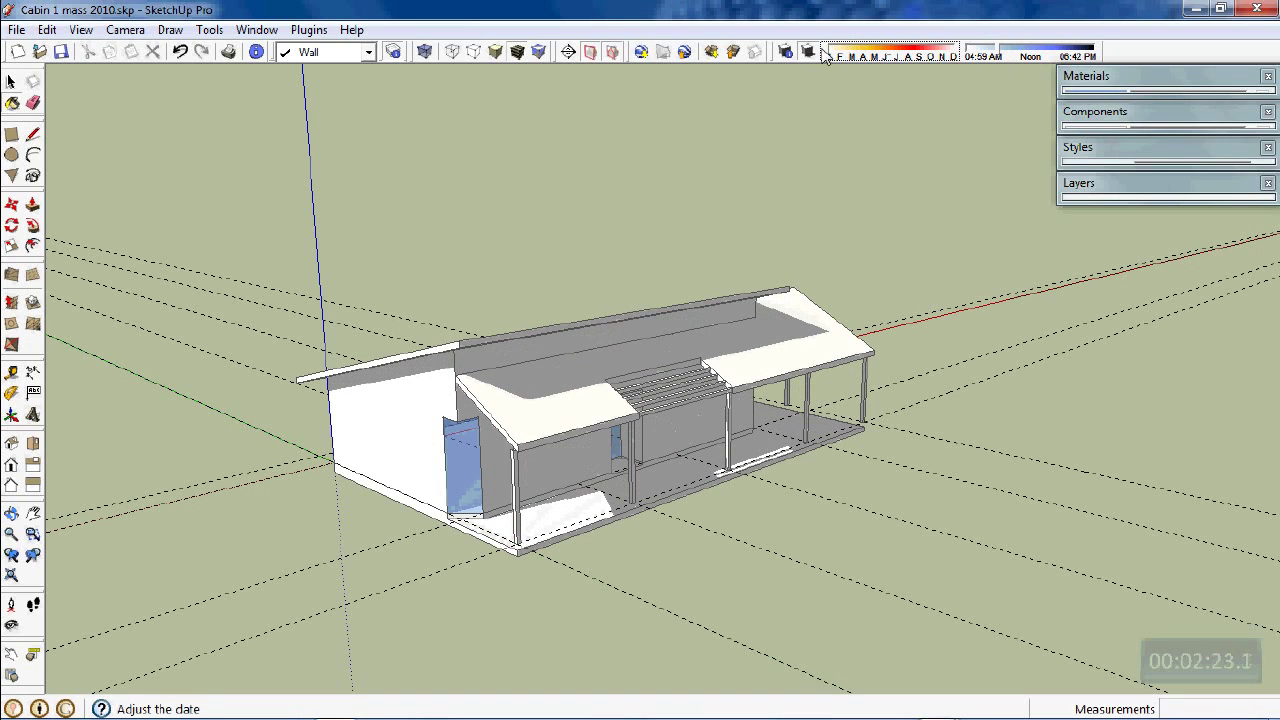
pyautogui.moveTo(828, 57); pyautogui.dragTo(992, 74)
pyautogui.moveTo(781, 379)
pyautogui.mouseDown(button='middle')
pyautogui.moveTo(874, 434)
pyautogui.moveTo(689, 429)
pyautogui.moveTo(586, 377)
pyautogui.moveTo(678, 413)
pyautogui.moveTo(731, 398)
pyautogui.mouseUp(button='middle')
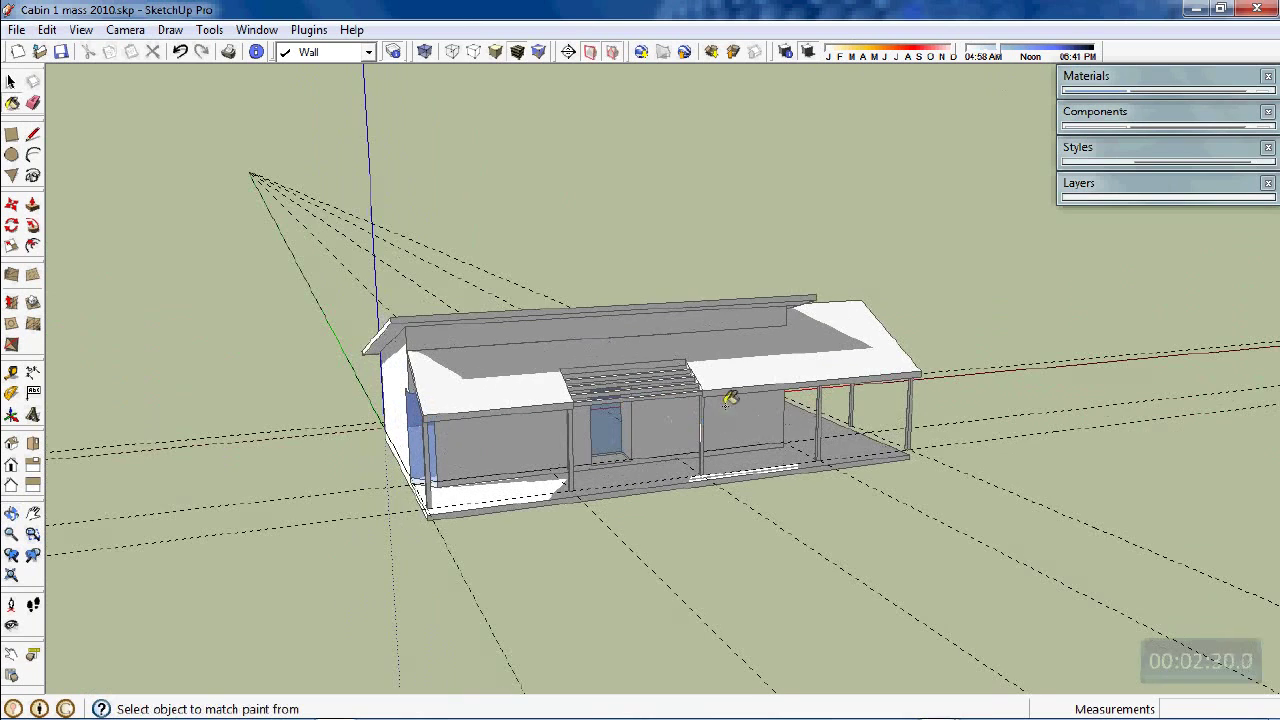
# Sweep the shadow date from December back to midyear and forward to December again, examining the shadows along the veranda.
pyautogui.click(954, 58)
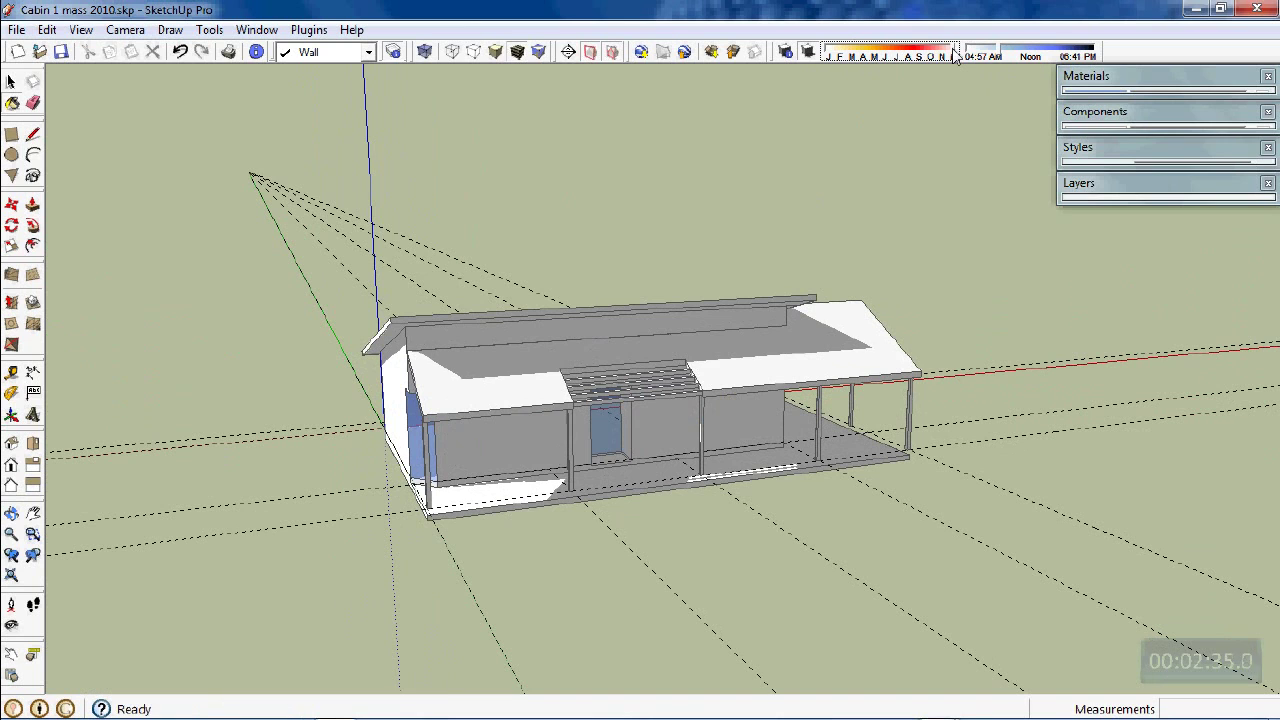
pyautogui.moveTo(957, 58); pyautogui.dragTo(889, 60)
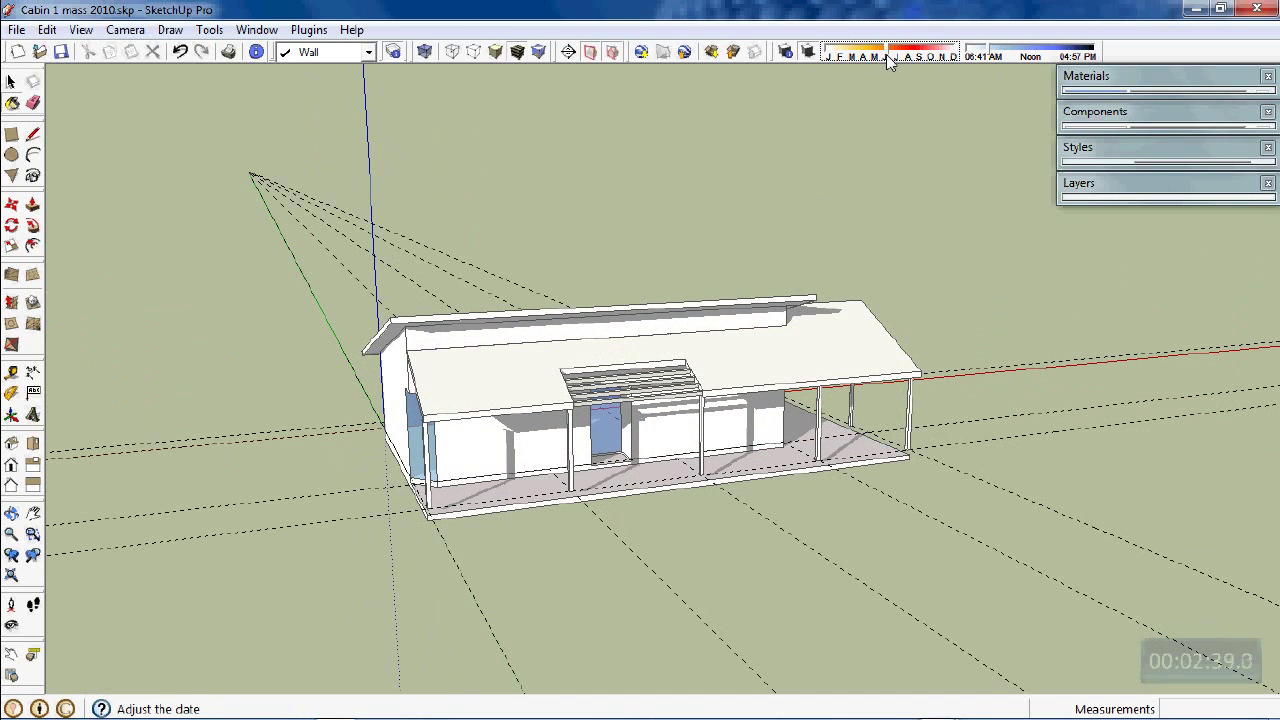
pyautogui.moveTo(648, 446)
pyautogui.mouseDown(button='middle')
pyautogui.moveTo(700, 457)
pyautogui.moveTo(724, 446)
pyautogui.mouseUp(button='middle')
pyautogui.scroll(4, 660, 440)
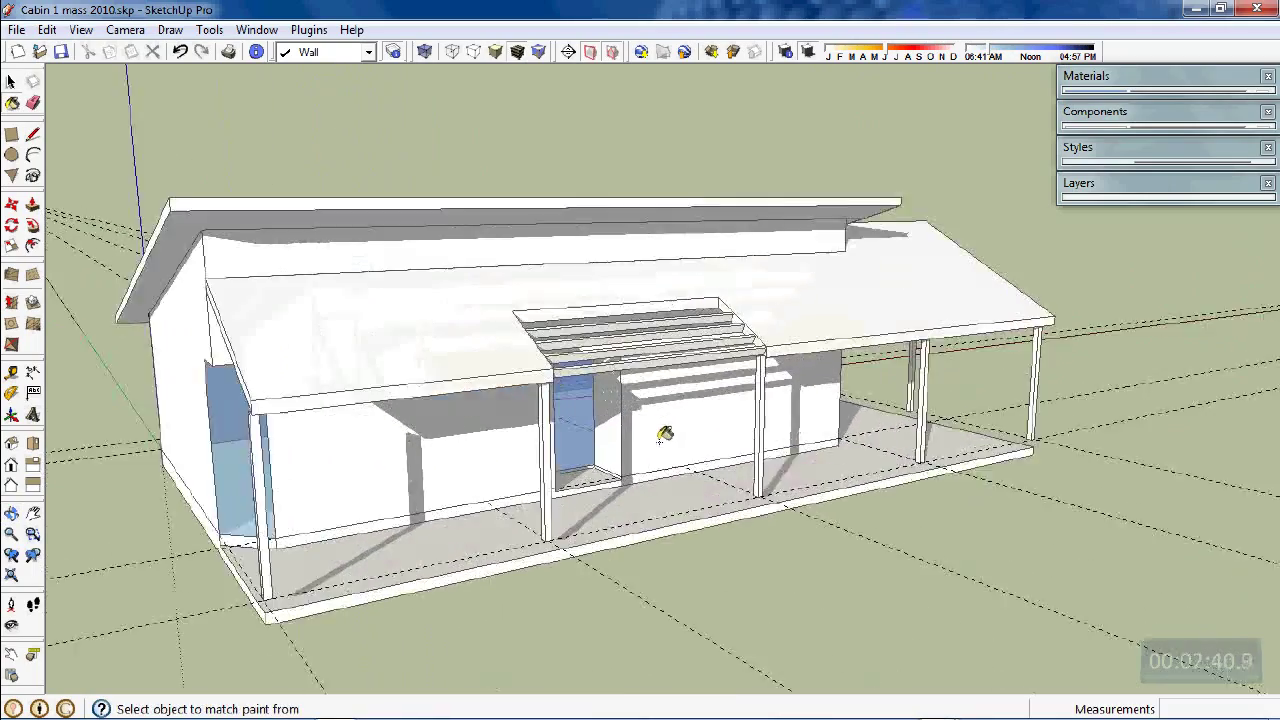
pyautogui.scroll(2, 665, 433)
pyautogui.moveTo(655, 485)
pyautogui.mouseDown(button='middle')
pyautogui.moveTo(671, 500)
pyautogui.moveTo(739, 468)
pyautogui.mouseUp(button='middle')
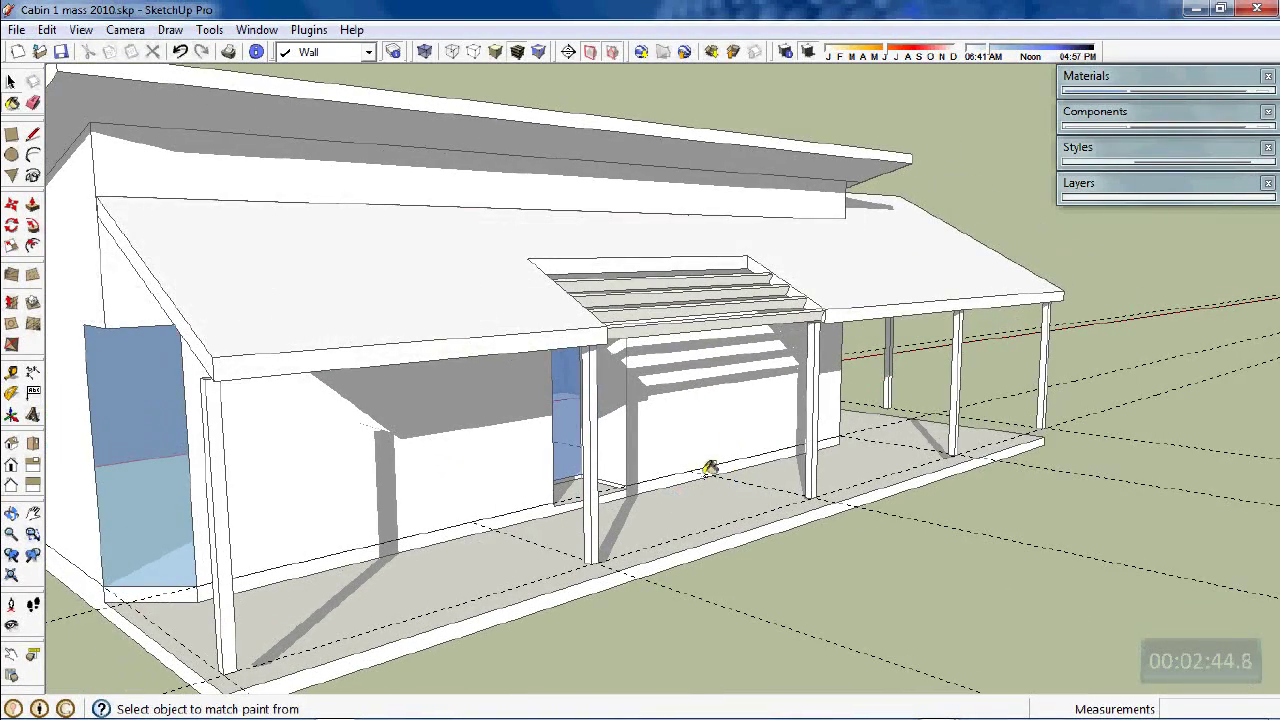
pyautogui.click(890, 57)
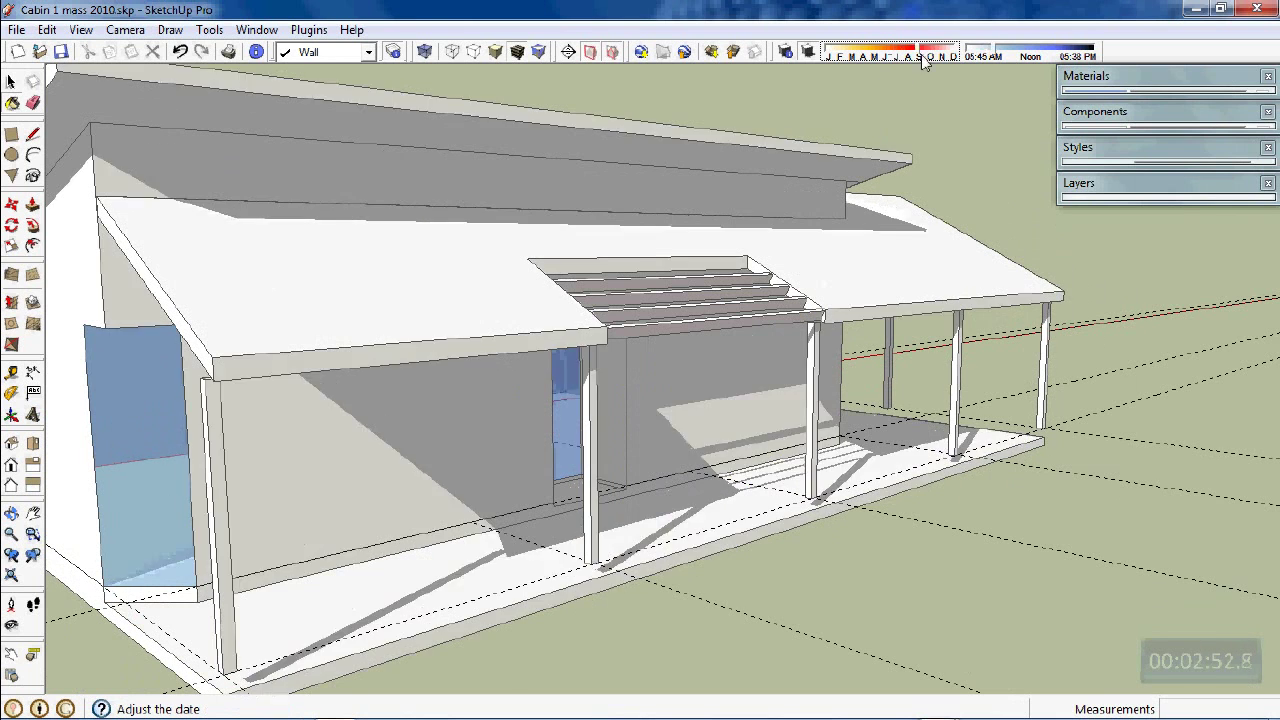
pyautogui.moveTo(800, 405)
pyautogui.mouseDown(button='middle')
pyautogui.moveTo(754, 449)
pyautogui.moveTo(840, 352)
pyautogui.mouseUp(button='middle')
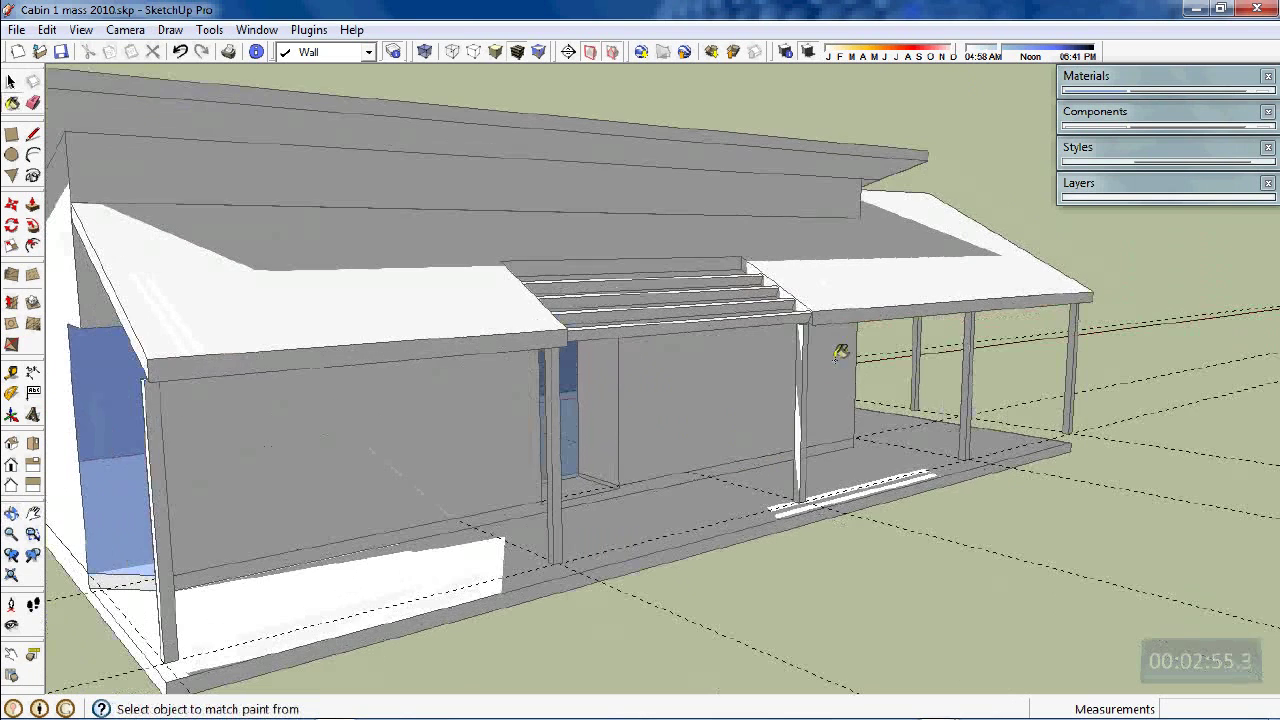
# Set the shadow time to just before noon and examine the sunlight on the veranda floor beside the corner window.
pyautogui.click(1014, 58)
pyautogui.moveTo(1014, 58)
pyautogui.mouseDown()
pyautogui.moveTo(1045, 56)
pyautogui.moveTo(975, 57)
pyautogui.moveTo(1022, 61)
pyautogui.moveTo(1003, 66)
pyautogui.mouseUp()
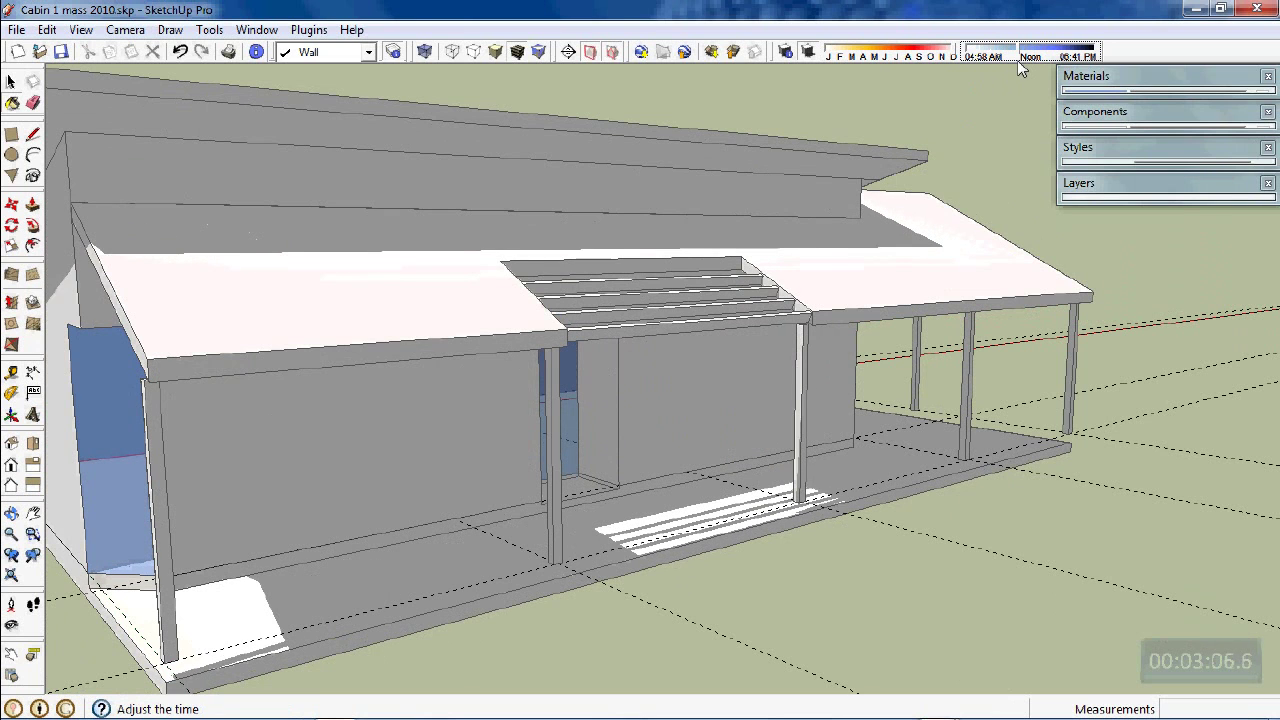
pyautogui.press('b')
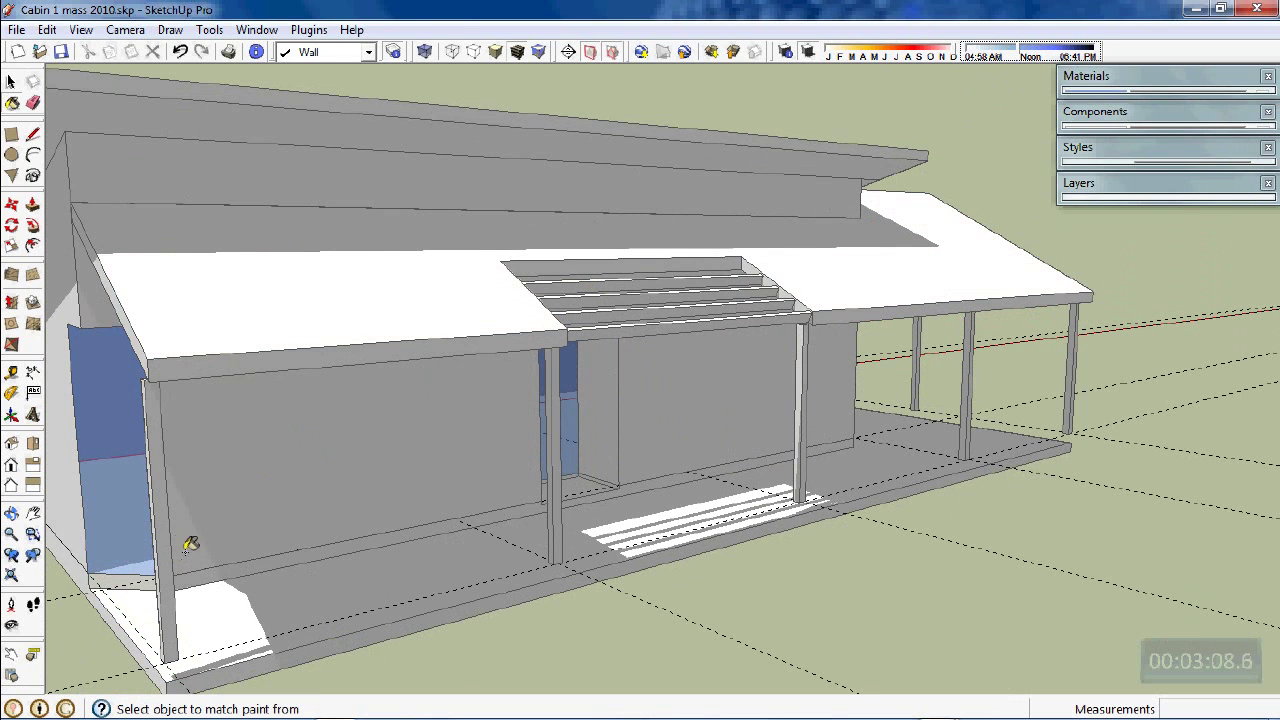
pyautogui.moveTo(270, 546)
pyautogui.mouseDown(button='middle')
pyautogui.moveTo(366, 537)
pyautogui.moveTo(354, 526)
pyautogui.moveTo(366, 563)
pyautogui.moveTo(418, 600)
pyautogui.moveTo(466, 583)
pyautogui.moveTo(337, 587)
pyautogui.mouseUp(button='middle')
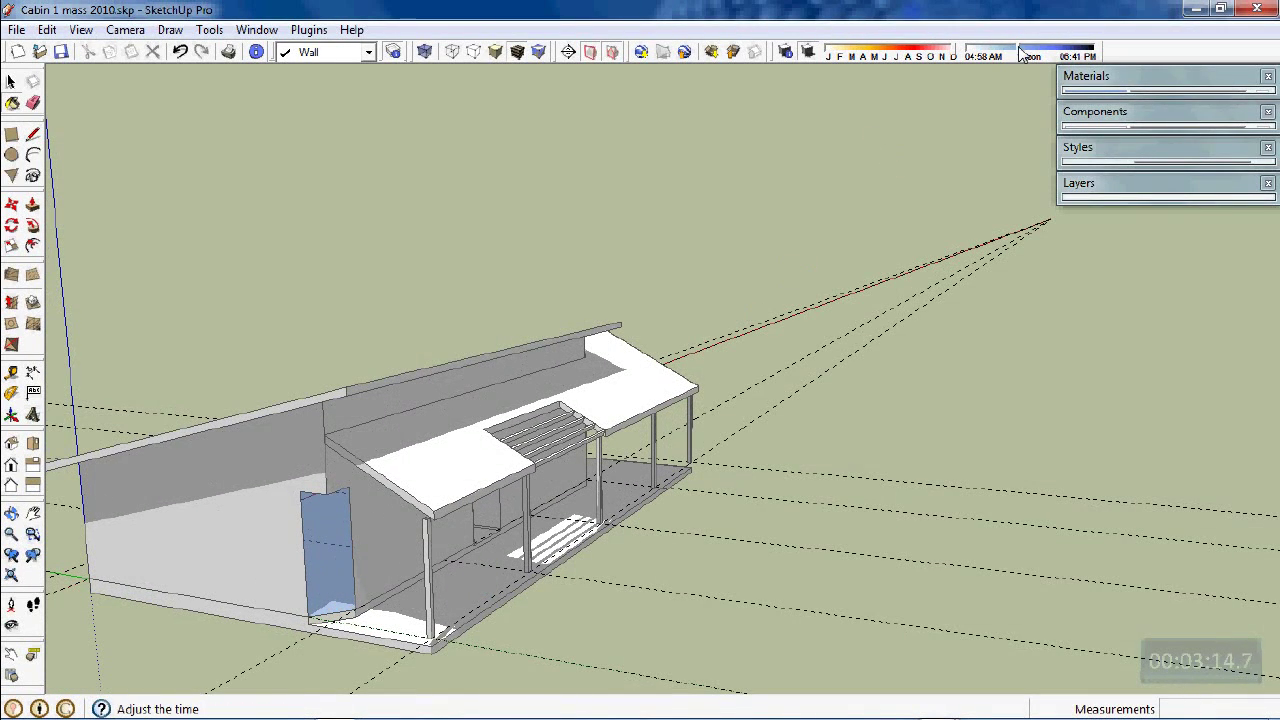
# Sweep the shadow time from the earliest morning setting to late morning, examining the sun on the end wall and corner window.
pyautogui.moveTo(1020, 58); pyautogui.dragTo(953, 57)
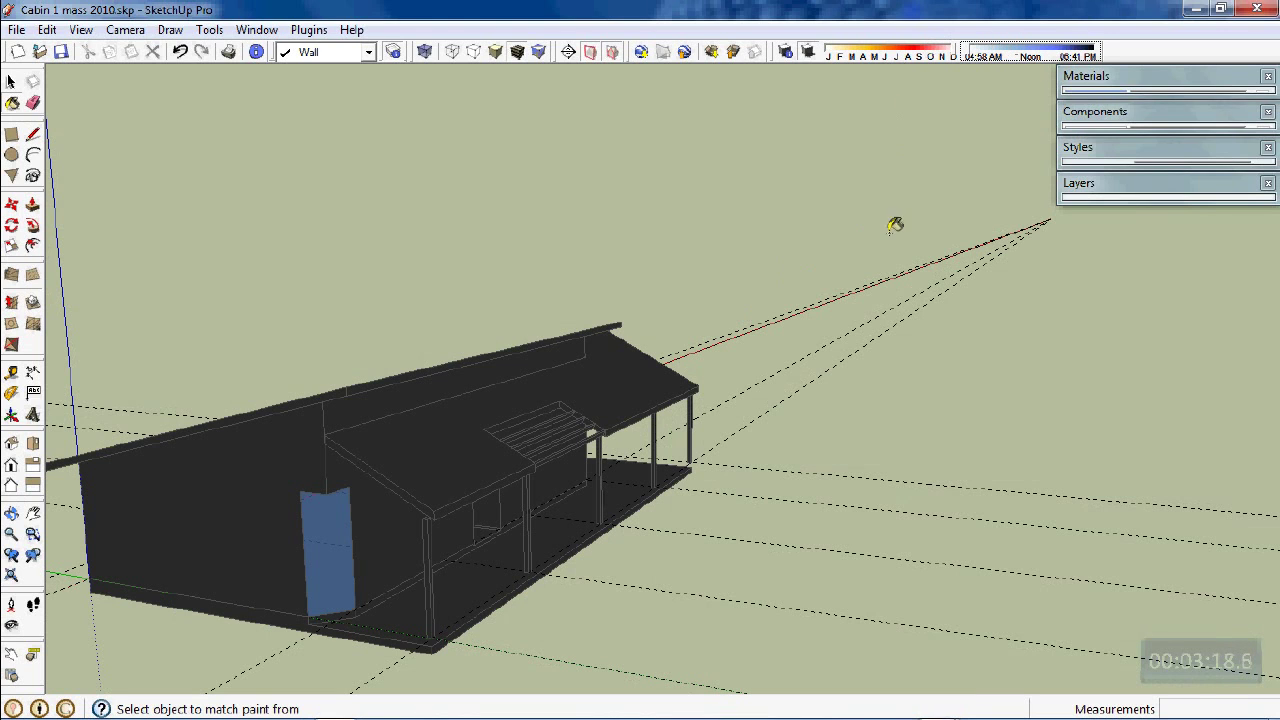
pyautogui.moveTo(966, 59); pyautogui.dragTo(982, 58)
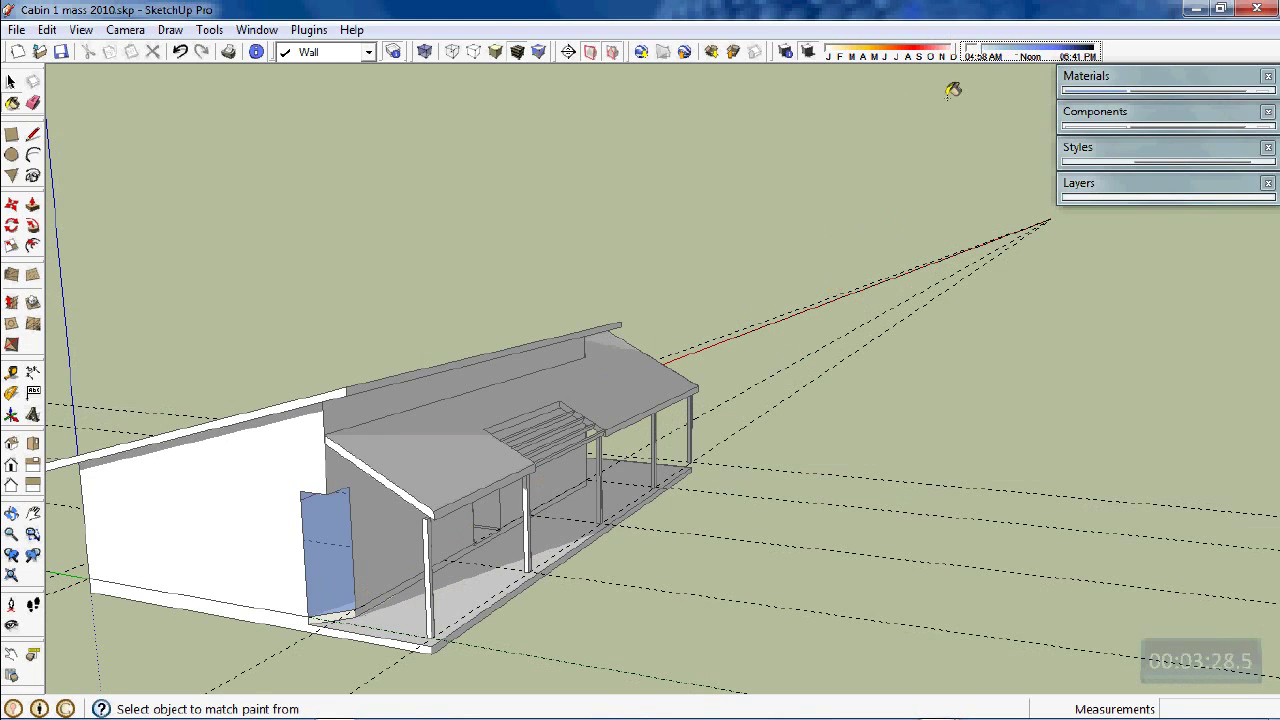
pyautogui.moveTo(983, 55); pyautogui.dragTo(1007, 58)
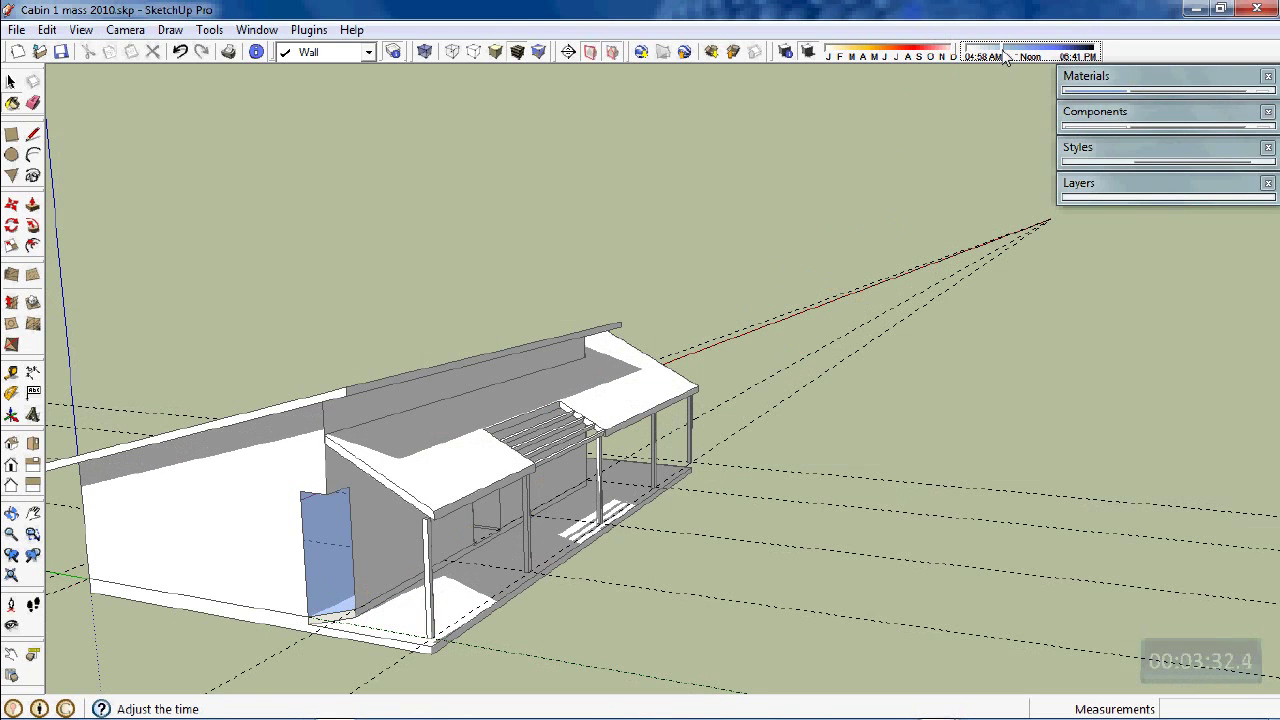
pyautogui.moveTo(572, 462)
pyautogui.mouseDown(button='middle')
pyautogui.moveTo(680, 428)
pyautogui.moveTo(600, 532)
pyautogui.mouseUp(button='middle')
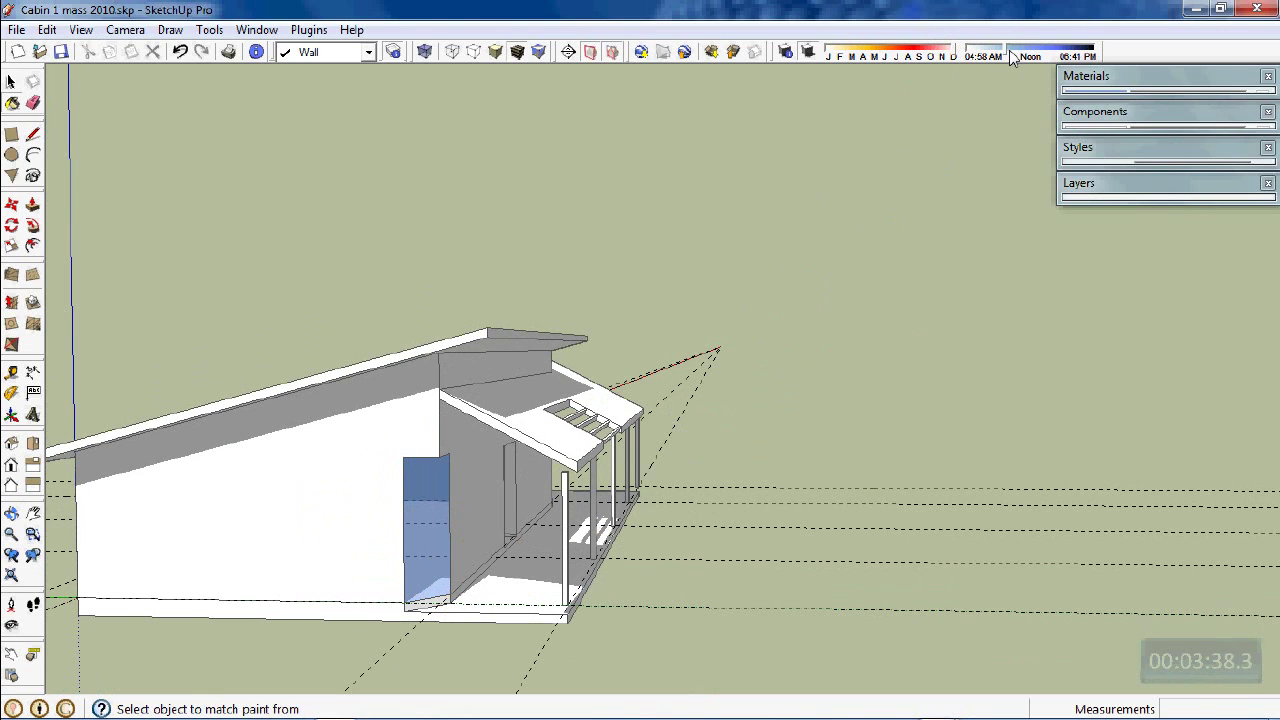
# Set the shadow time to the afternoon and examine the shading of the end wall and veranda.
pyautogui.moveTo(1012, 57); pyautogui.dragTo(1055, 55)
pyautogui.moveTo(930, 300)
pyautogui.mouseDown(button='middle')
pyautogui.moveTo(854, 369)
pyautogui.moveTo(694, 394)
pyautogui.moveTo(174, 540)
pyautogui.mouseUp(button='middle')
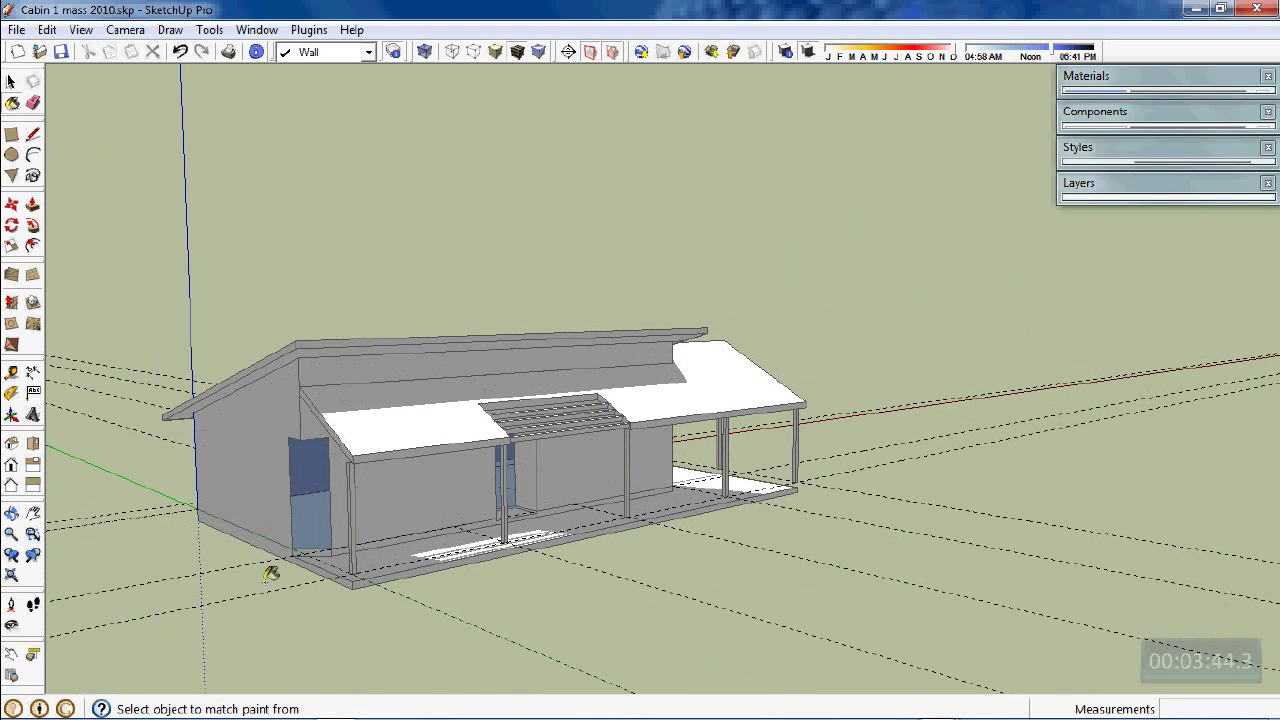
pyautogui.moveTo(440, 482); pyautogui.dragTo(449, 520, button='middle')
pyautogui.scroll(3, 448, 515)
pyautogui.scroll(3, 320, 400)
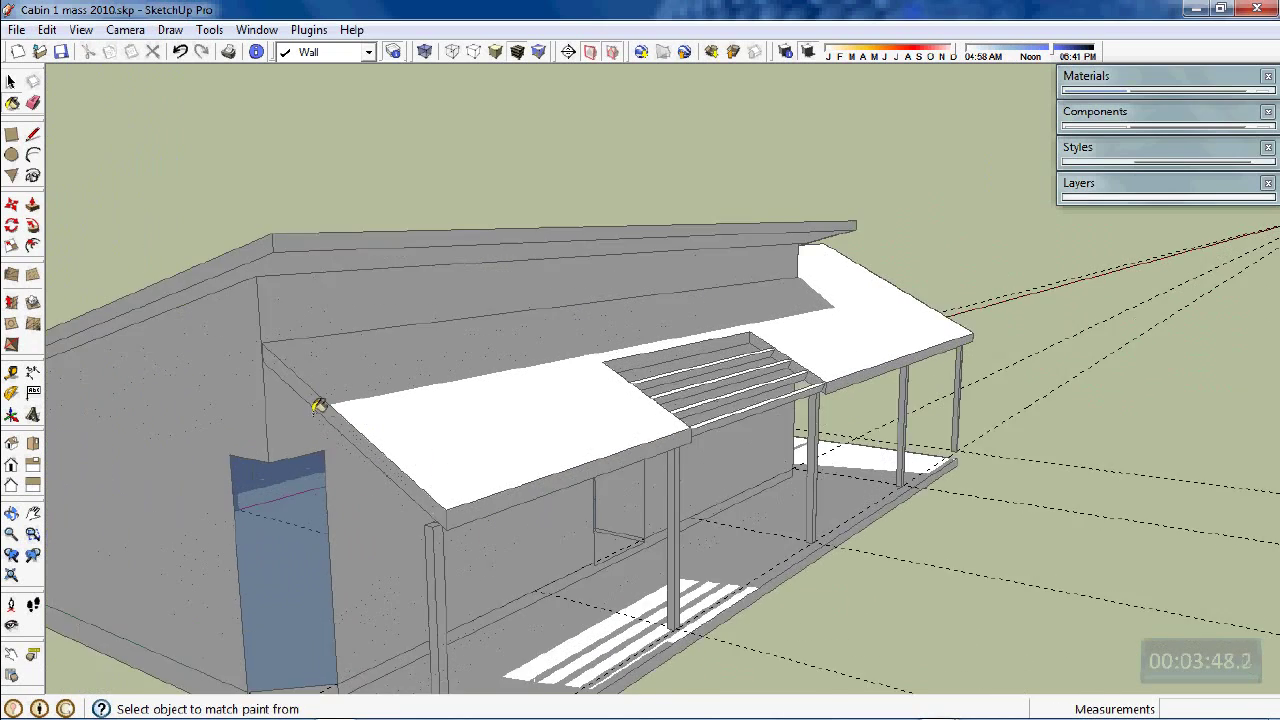
# Extend the veranda roof outward past the end wall above the corner window with Push/Pull.
pyautogui.click(33, 205)
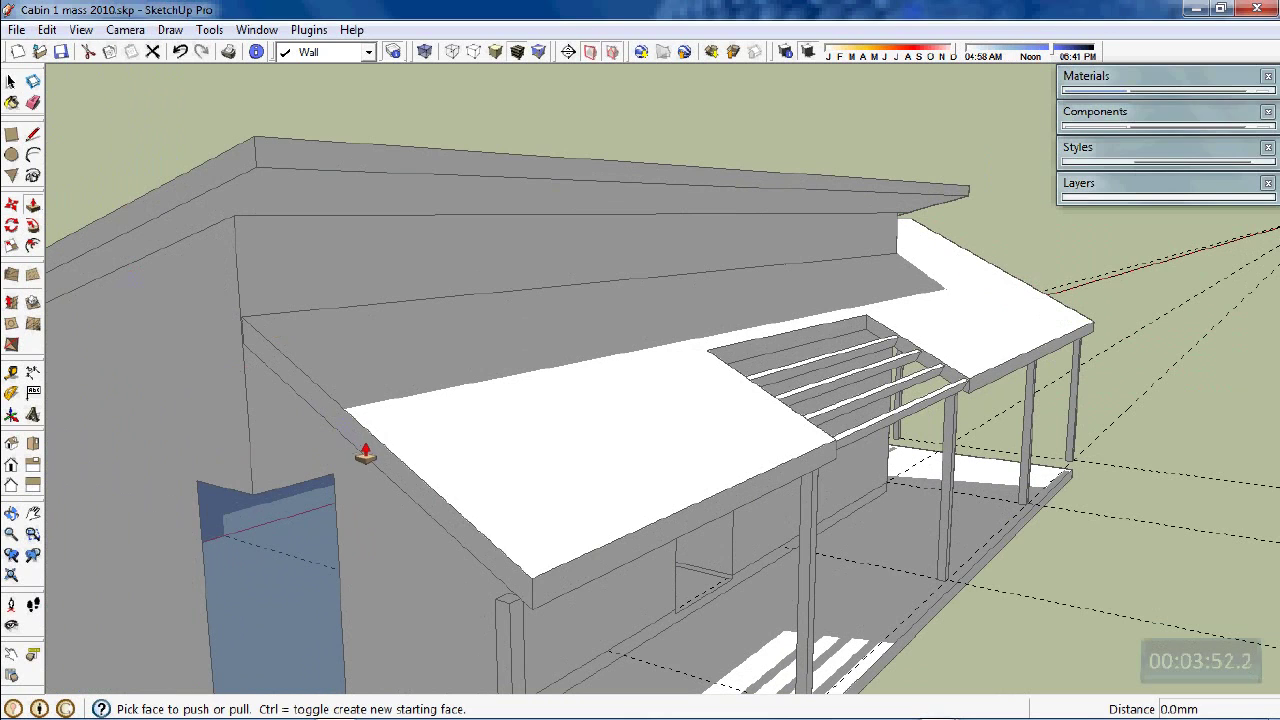
pyautogui.moveTo(367, 458); pyautogui.dragTo(183, 194)
pyautogui.moveTo(183, 194); pyautogui.dragTo(312, 416, button='middle')
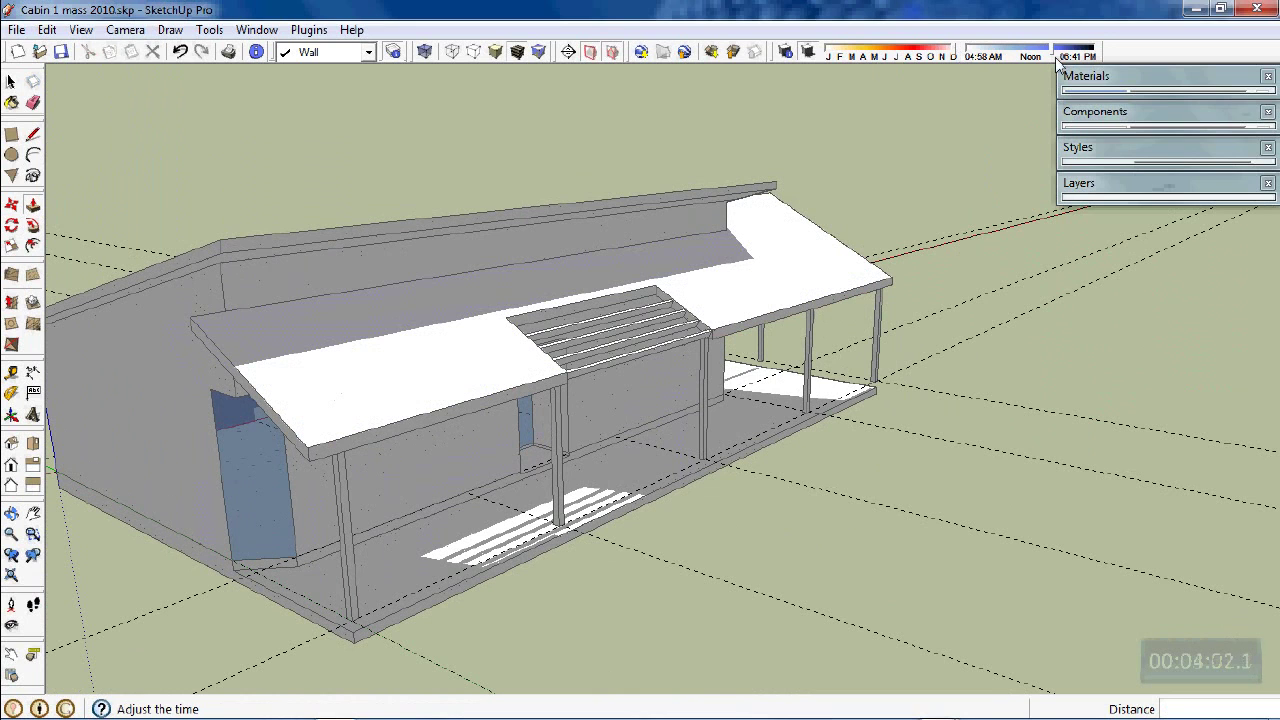
# Sweep the shadow time from earliest morning to late morning and back to early morning, checking the extended roof's shading of the corner window.
pyautogui.moveTo(1055, 60); pyautogui.dragTo(958, 59)
pyautogui.moveTo(955, 178); pyautogui.dragTo(1045, 90, button='middle')
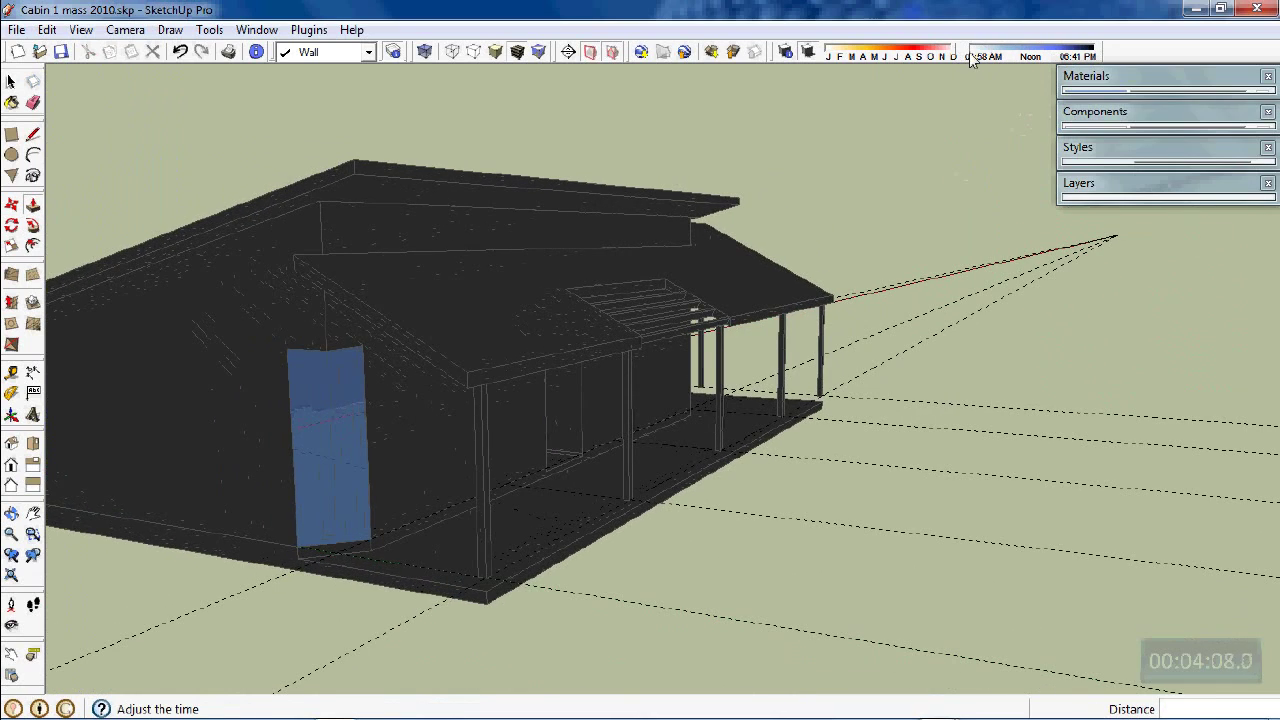
pyautogui.moveTo(970, 56); pyautogui.dragTo(1013, 63)
pyautogui.moveTo(1013, 63); pyautogui.dragTo(1100, 80, button='middle')
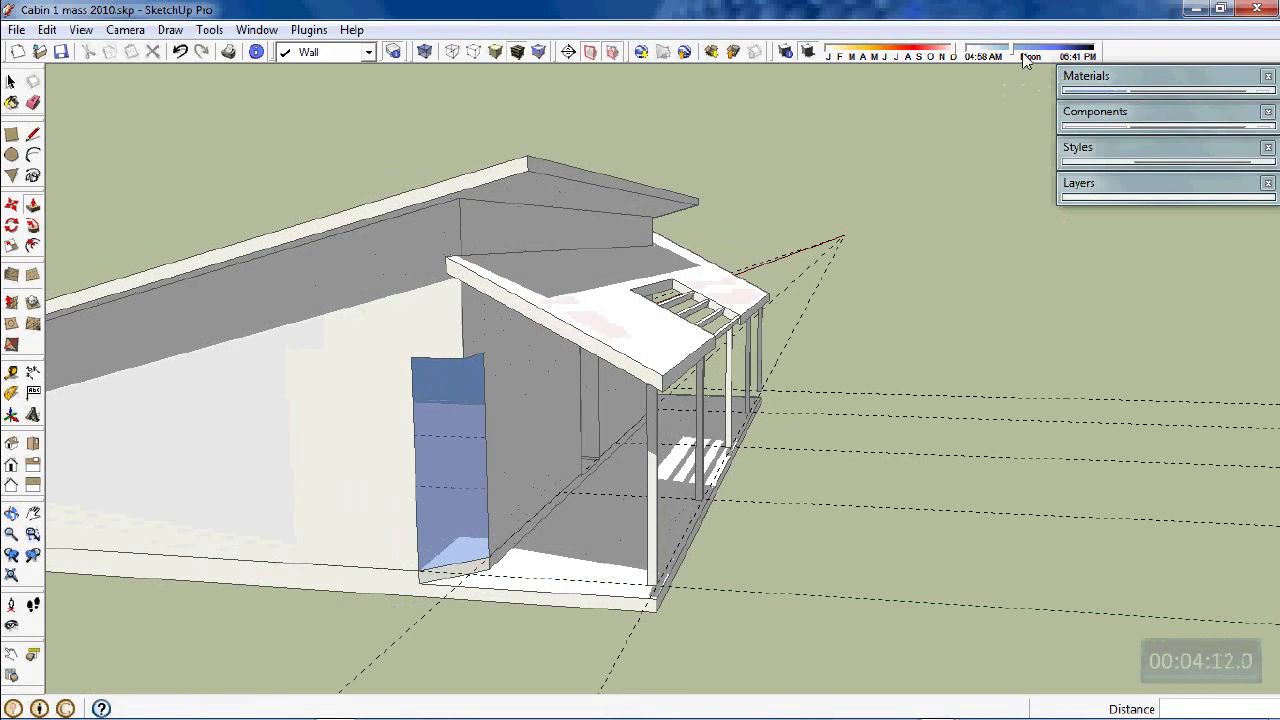
pyautogui.moveTo(1013, 57)
pyautogui.mouseDown()
pyautogui.moveTo(1033, 57)
pyautogui.moveTo(967, 60)
pyautogui.moveTo(1027, 64)
pyautogui.moveTo(989, 76)
pyautogui.moveTo(980, 94)
pyautogui.mouseUp()
pyautogui.moveTo(978, 110); pyautogui.dragTo(811, 214, button='middle')
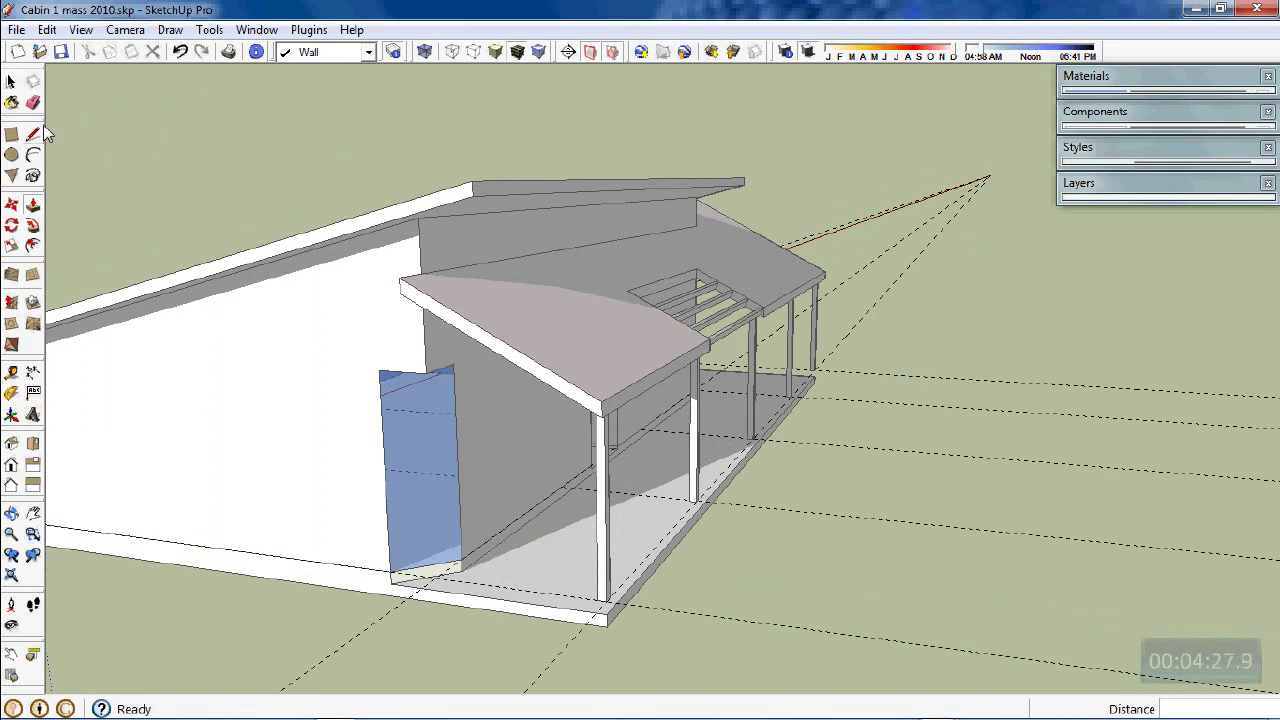
# Place a guide above the end wall's base edge and a matching guide 450 mm above the front wall's base edge.
pyautogui.click(12, 392)
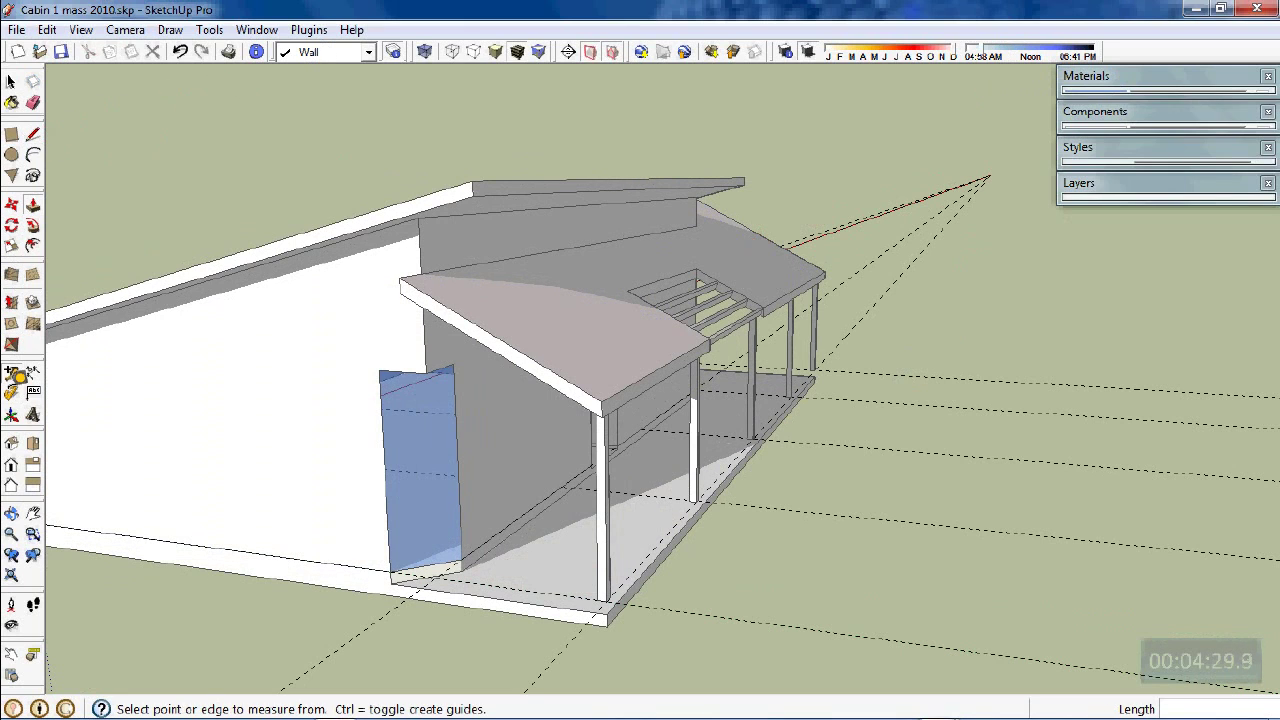
pyautogui.click(324, 558)
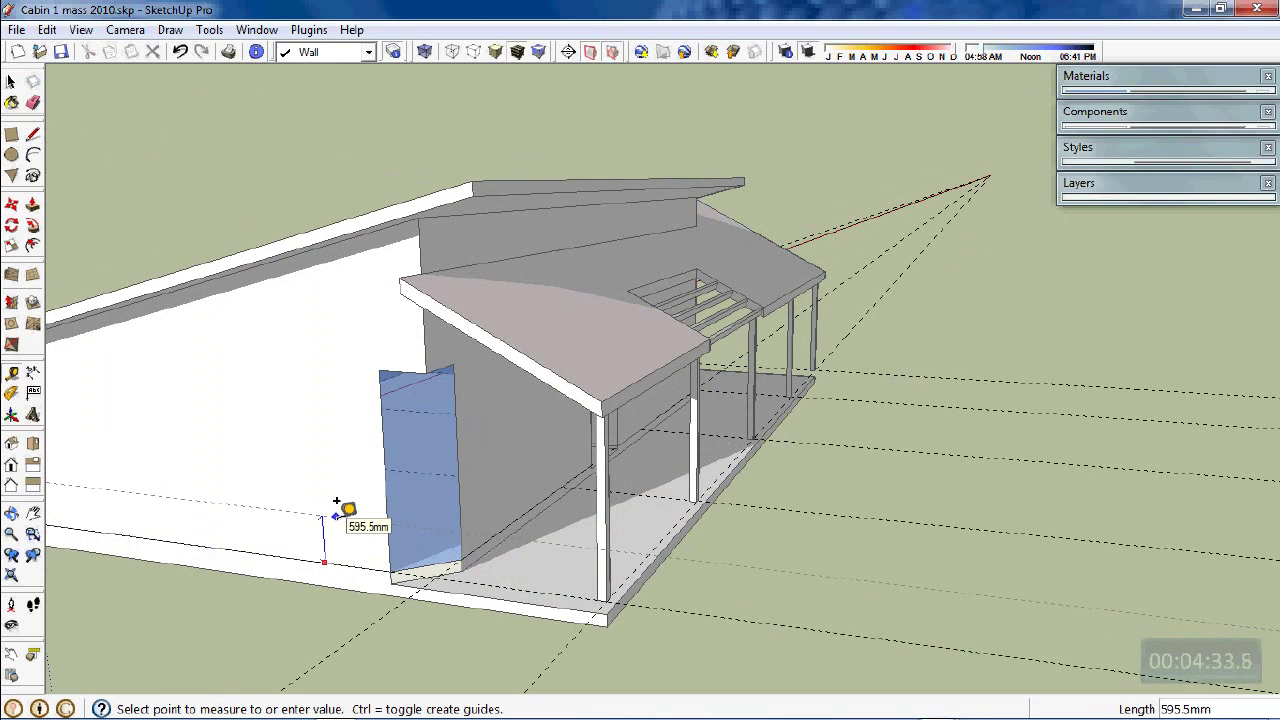
pyautogui.press('Escape')
pyautogui.moveTo(337, 500); pyautogui.dragTo(408, 506, button='middle')
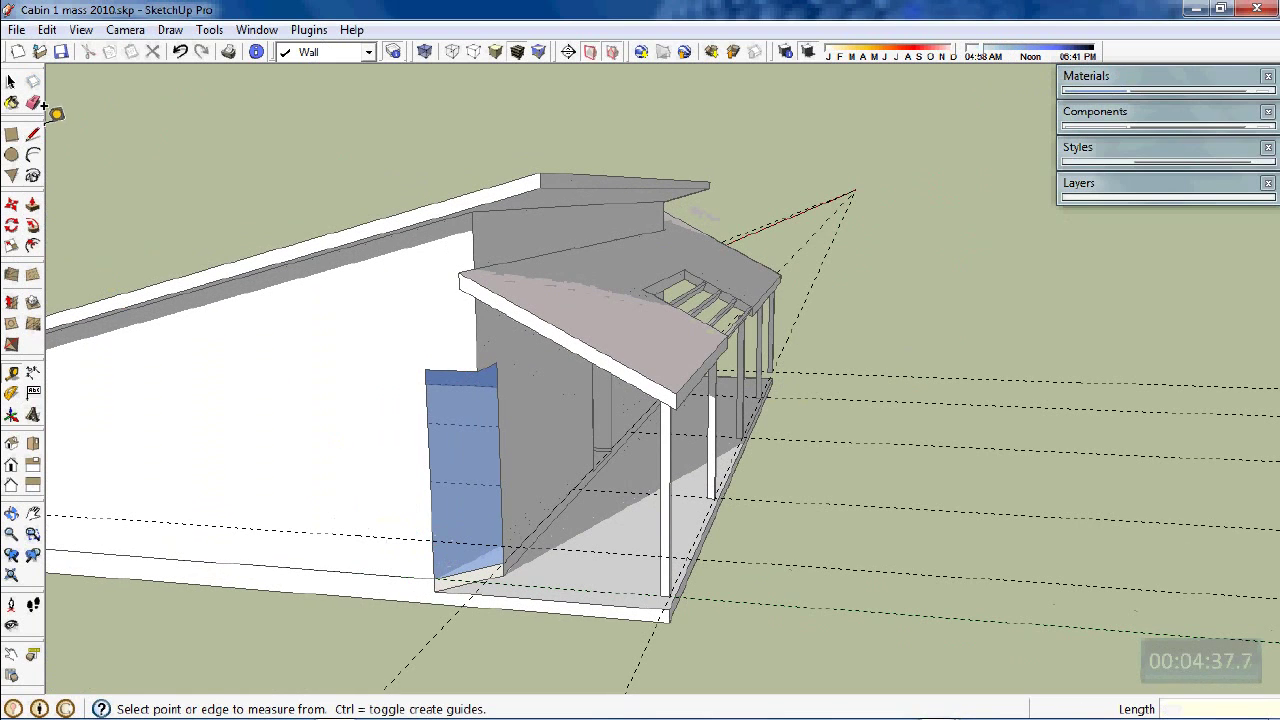
pyautogui.click(539, 523)
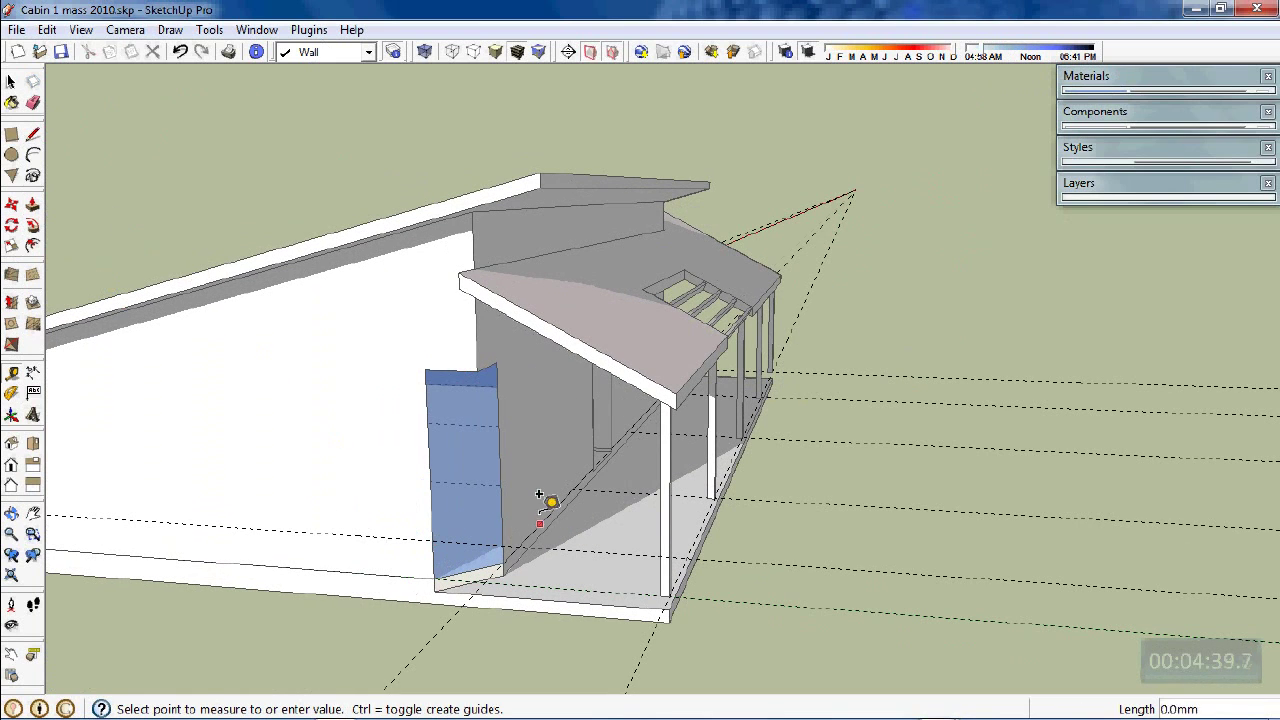
pyautogui.write('450')
pyautogui.press('Return')
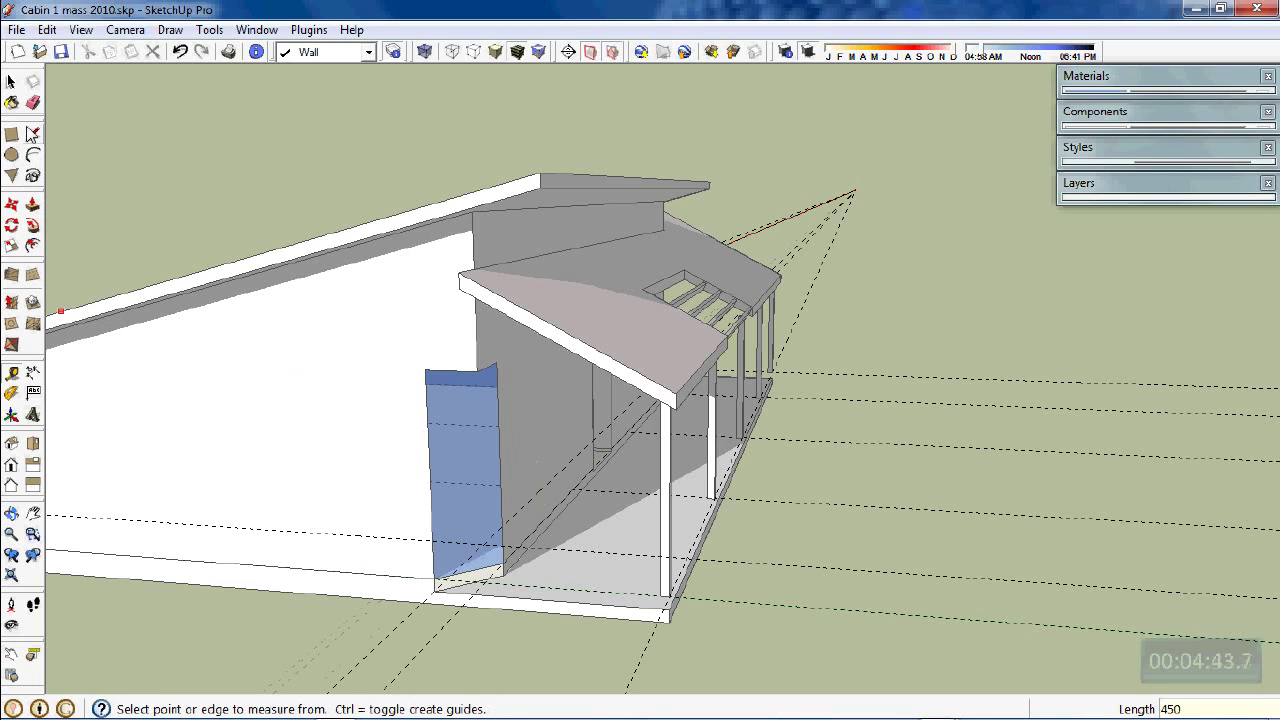
# Draw a line across the corner window's glass where the two guides meet its side edges, splitting off a lower panel.
pyautogui.click(32, 134)
pyautogui.click(432, 540)
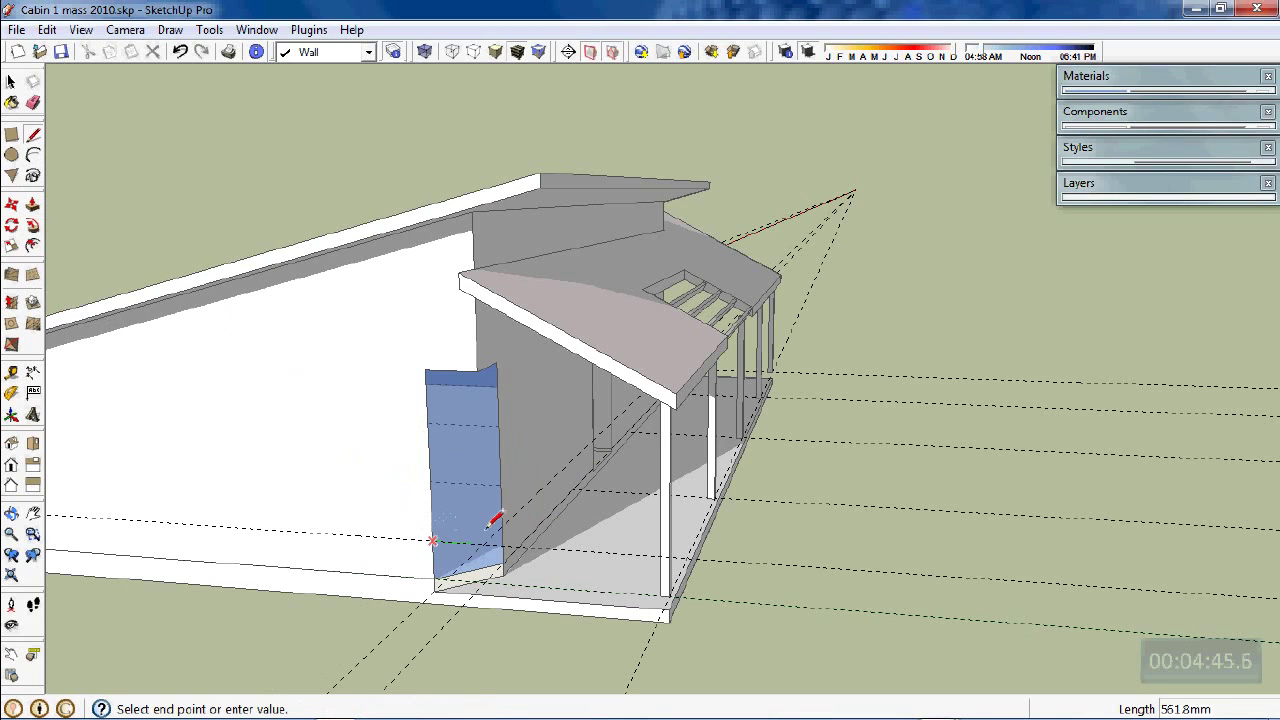
pyautogui.click(502, 527)
pyautogui.moveTo(628, 511); pyautogui.dragTo(530, 510, button='middle')
# Sample the end wall's Default material and paint the corner window's lower panel with it.
pyautogui.click(11, 82)
pyautogui.click(362, 543)
pyautogui.scroll(2, 362, 543)
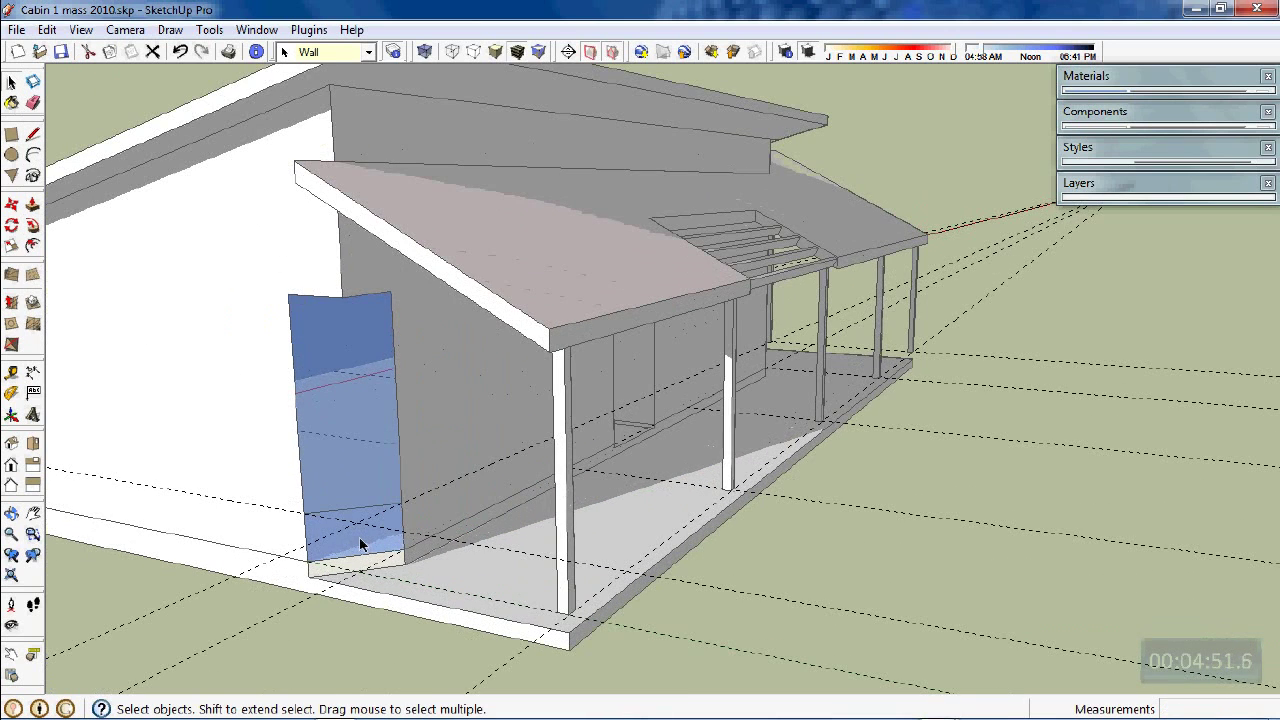
pyautogui.rightClick(362, 543)
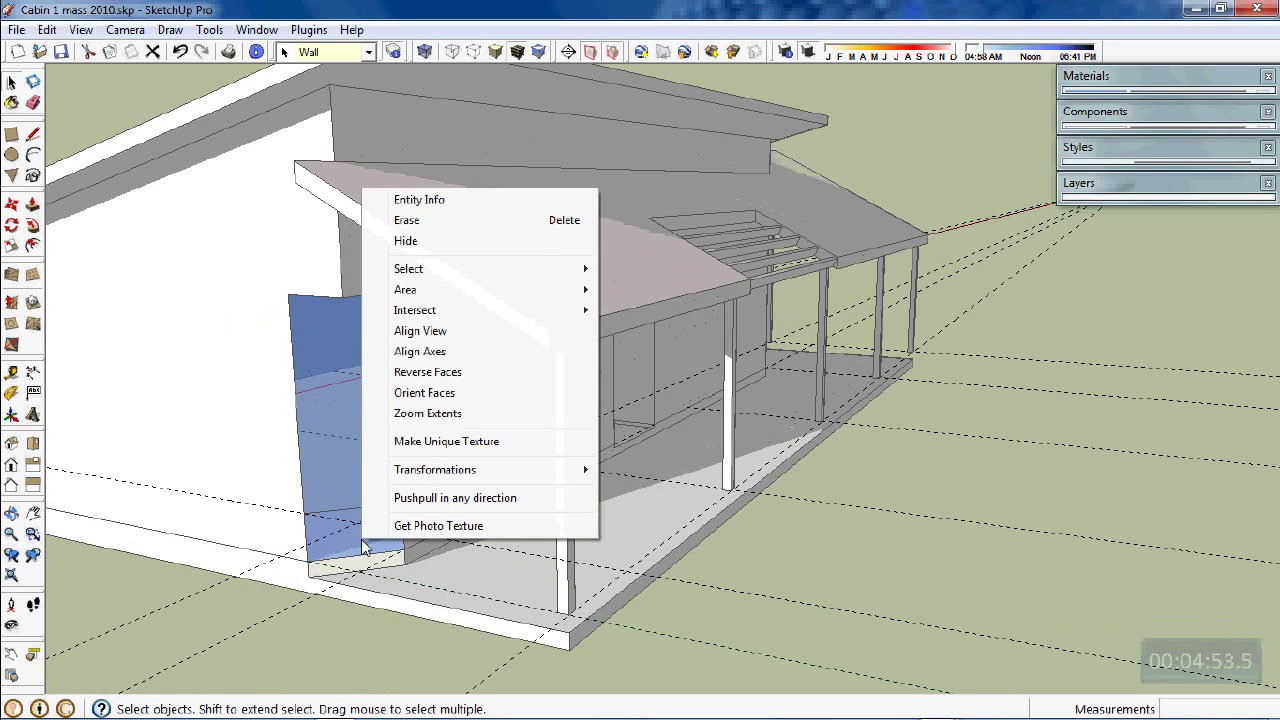
pyautogui.click(362, 542)
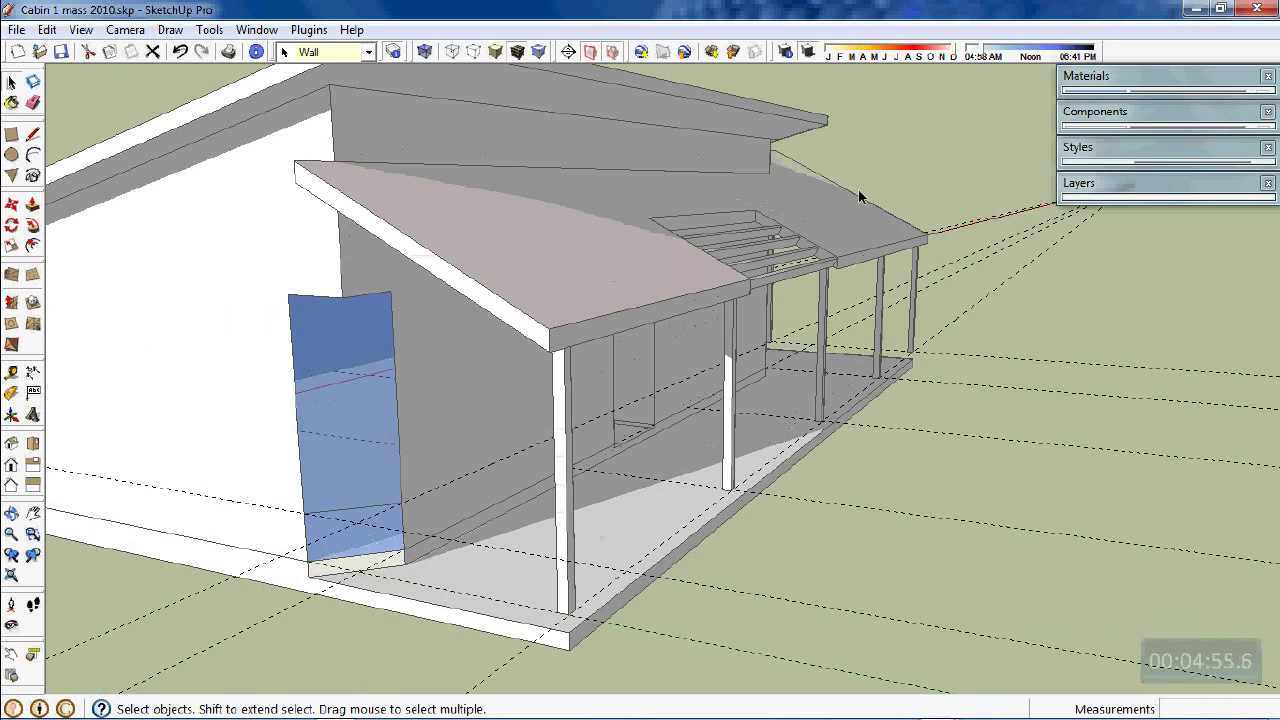
pyautogui.click(1134, 80)
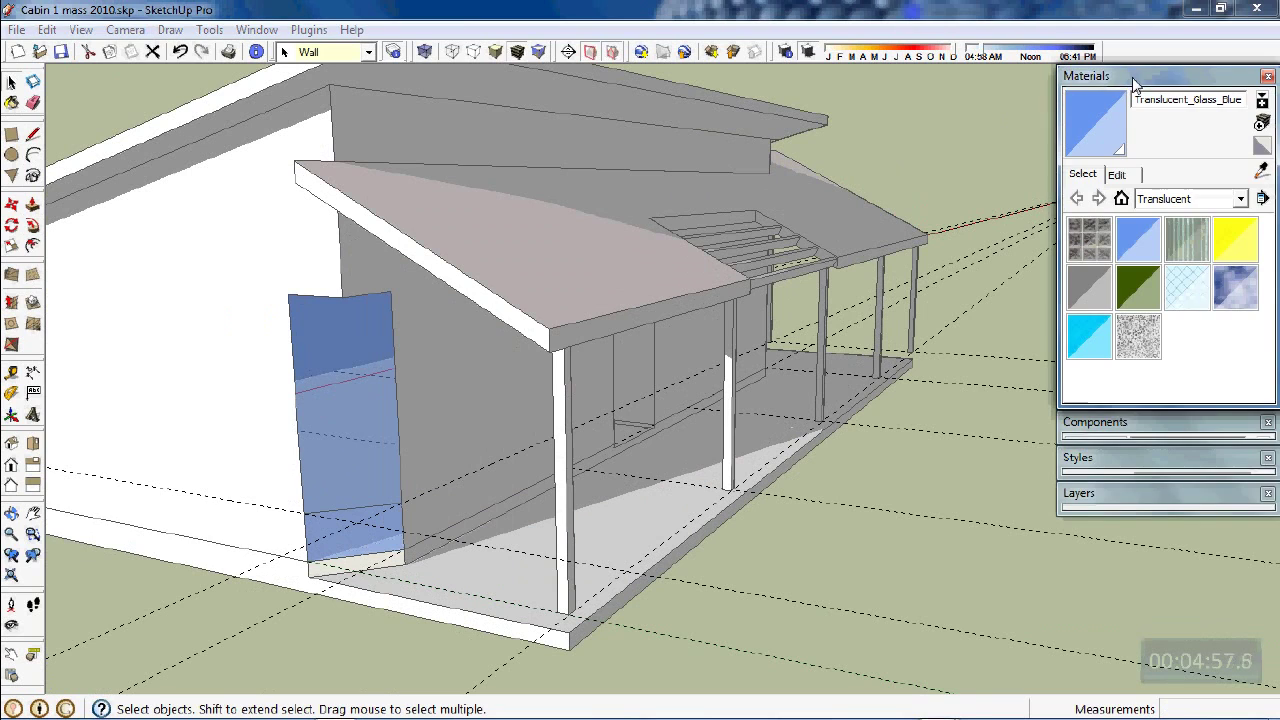
pyautogui.click(1261, 173)
pyautogui.click(218, 370)
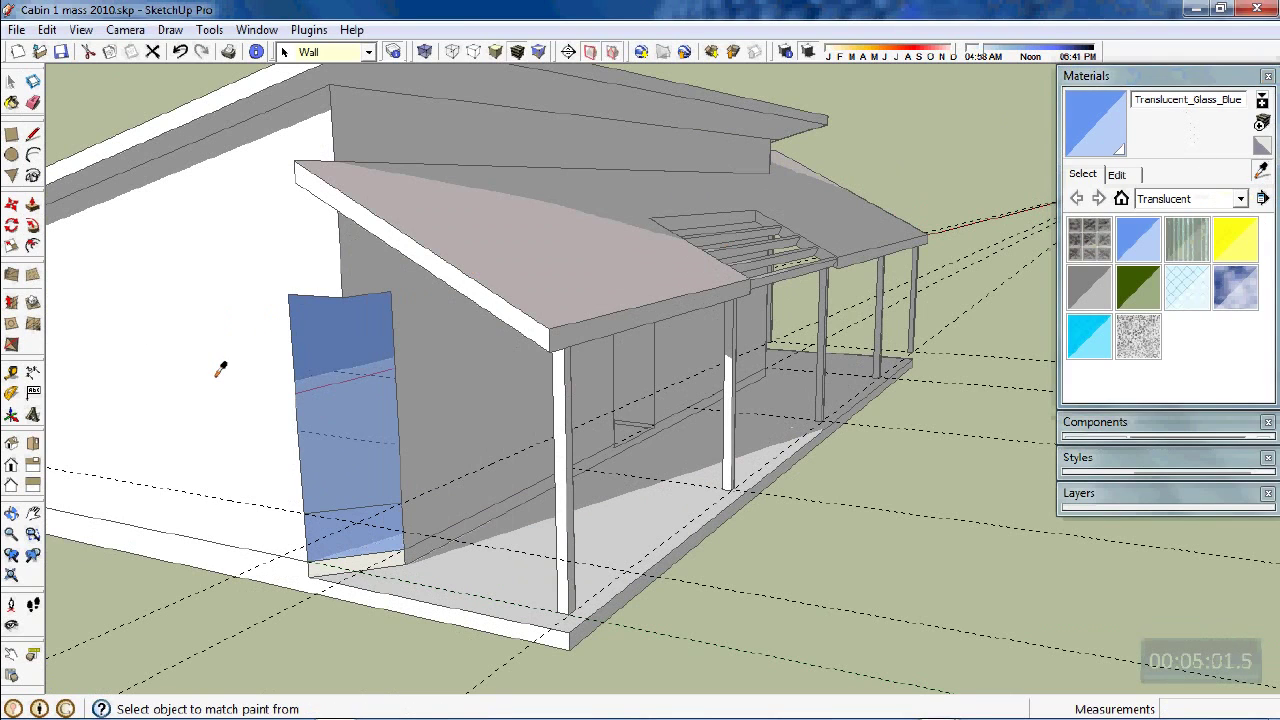
pyautogui.click(351, 540)
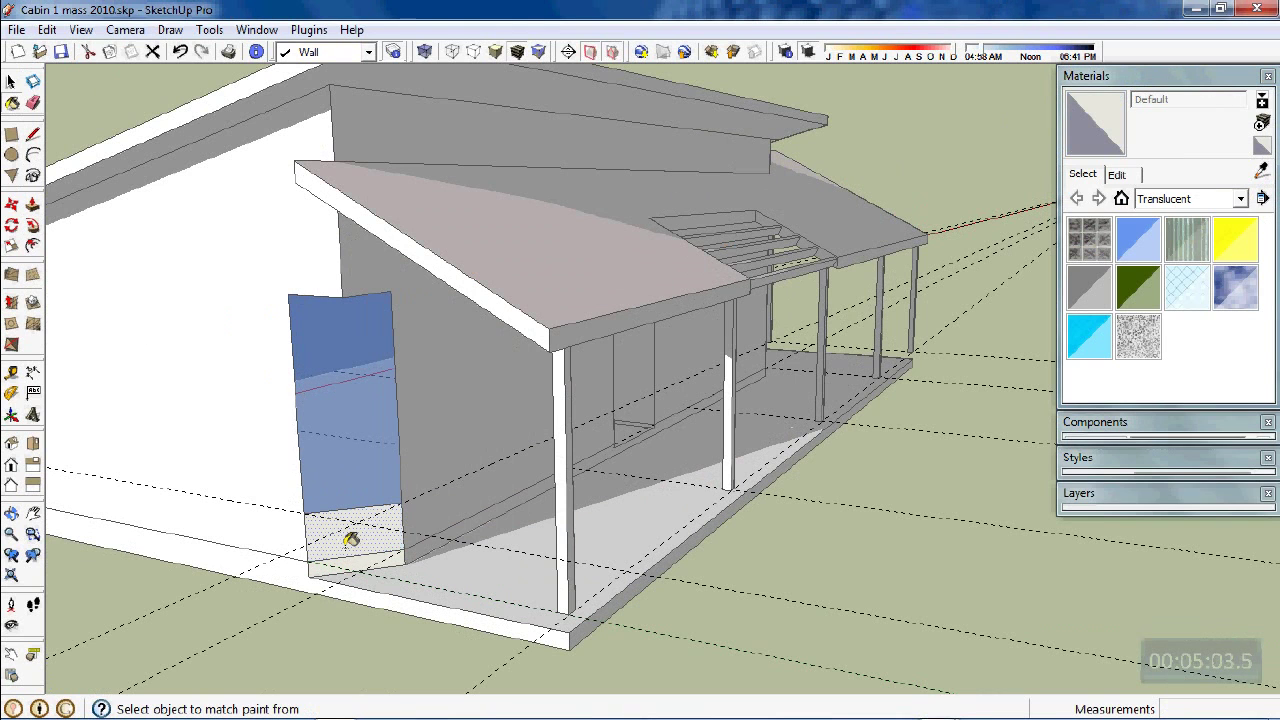
# Advance the shadow time from early morning to about noon and examine the shading of the corner window and veranda.
pyautogui.click(10, 83)
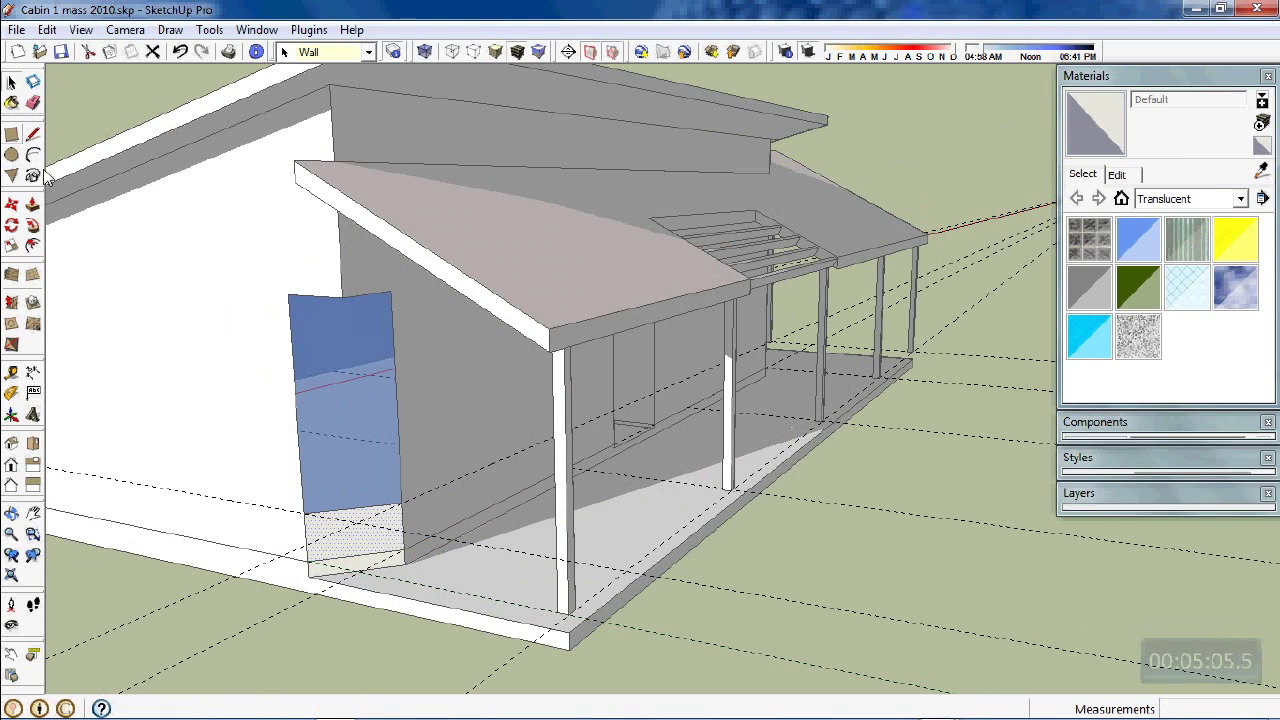
pyautogui.moveTo(300, 394); pyautogui.dragTo(532, 544, button='middle')
pyautogui.scroll(4, 602, 579)
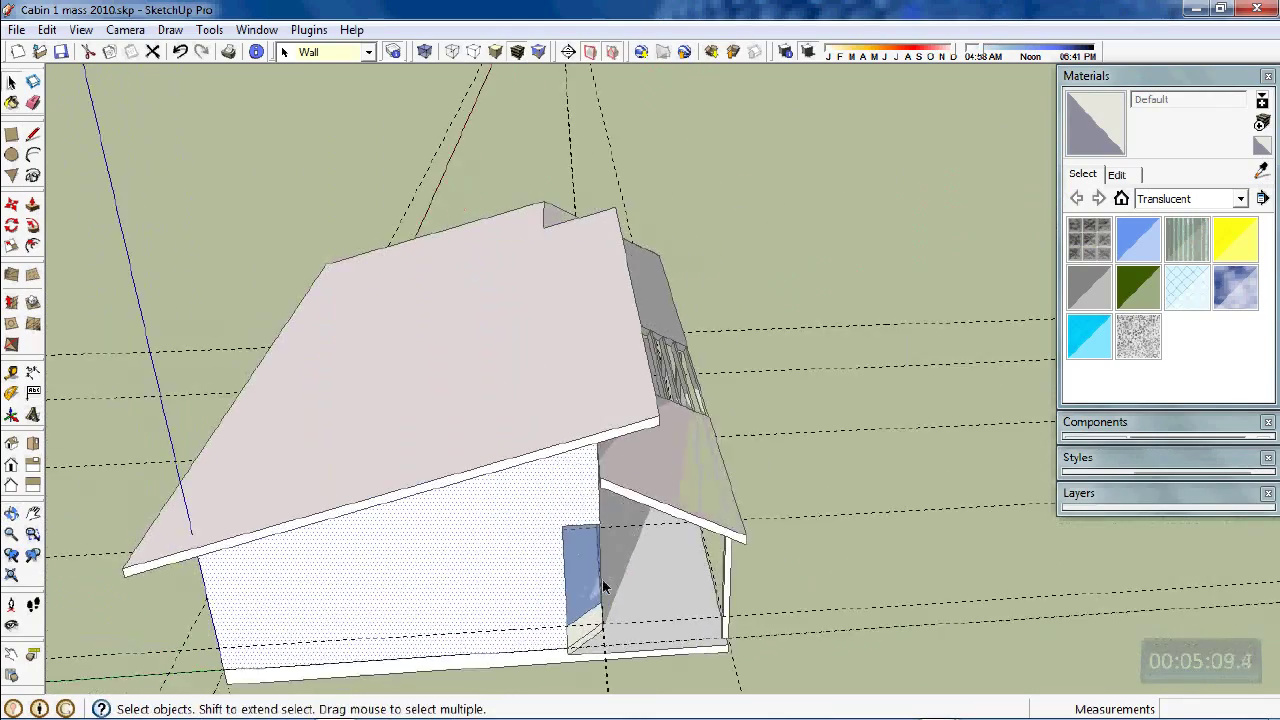
pyautogui.moveTo(623, 559); pyautogui.dragTo(700, 492, button='middle')
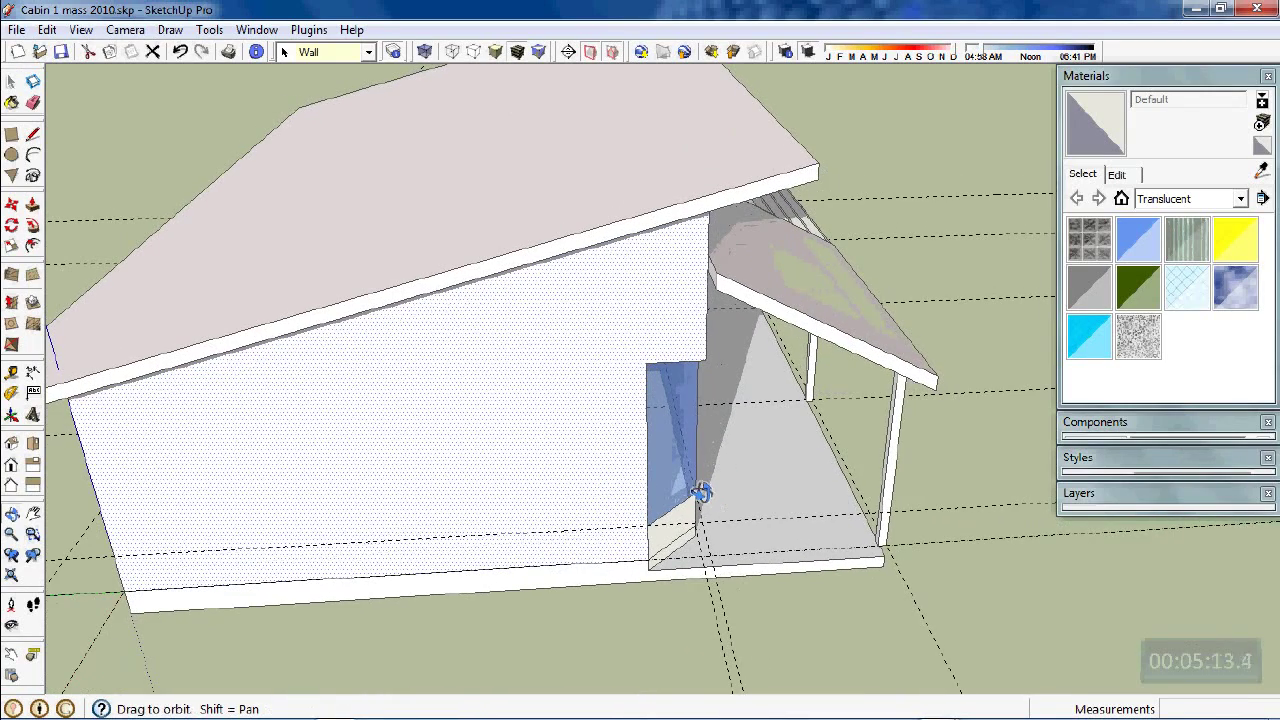
pyautogui.moveTo(984, 48)
pyautogui.mouseDown()
pyautogui.moveTo(961, 60)
pyautogui.moveTo(1031, 59)
pyautogui.mouseUp()
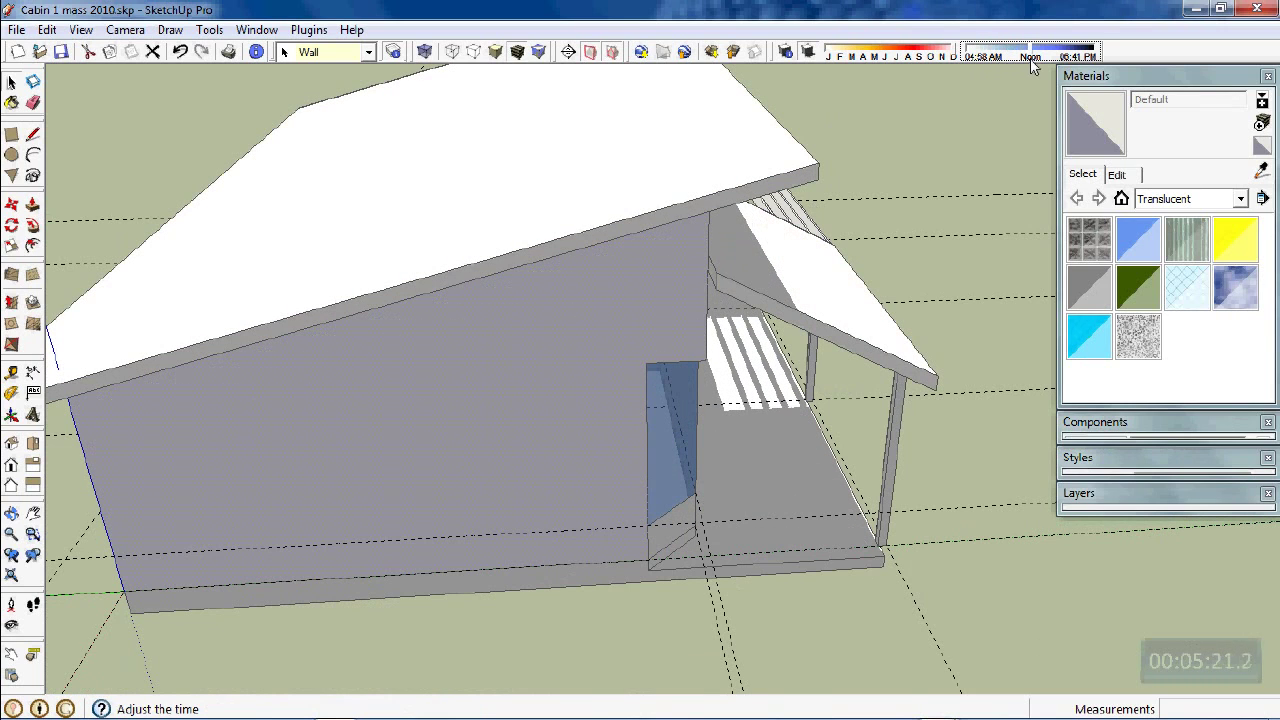
pyautogui.moveTo(998, 152); pyautogui.dragTo(920, 145, button='middle')
pyautogui.moveTo(799, 117); pyautogui.dragTo(524, 337, button='middle')
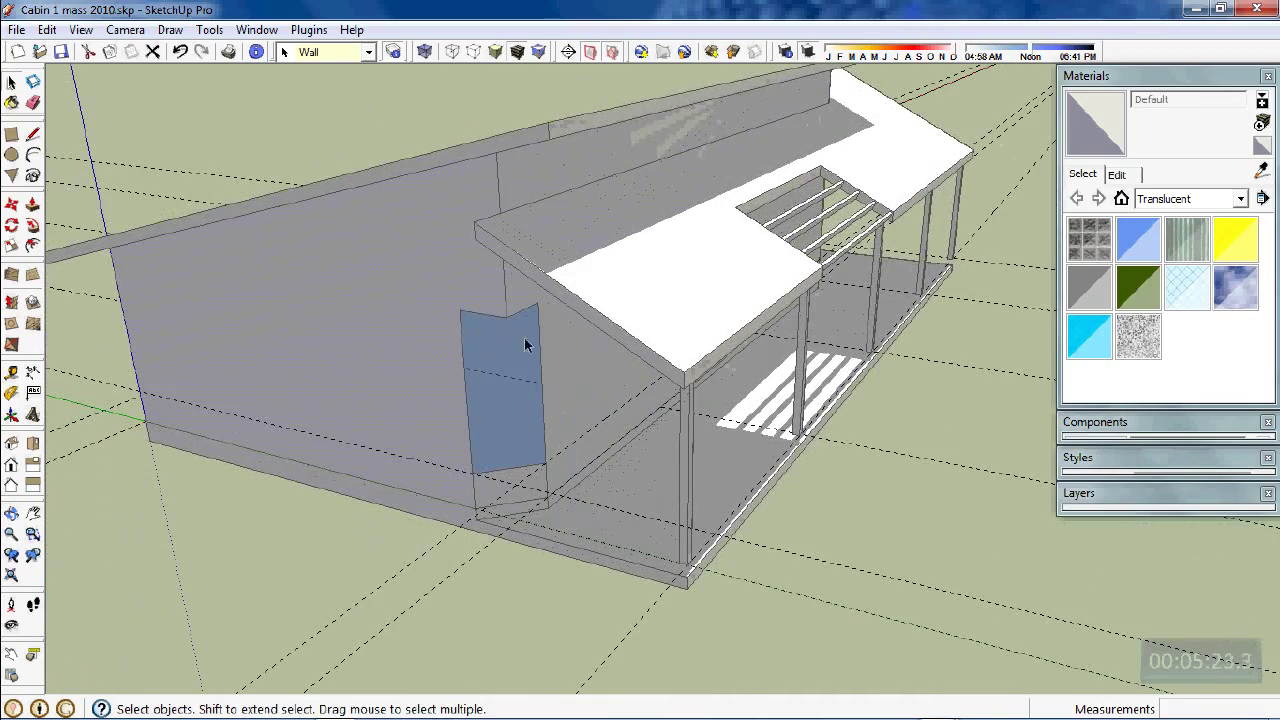
pyautogui.moveTo(484, 482); pyautogui.dragTo(618, 398, button='middle')
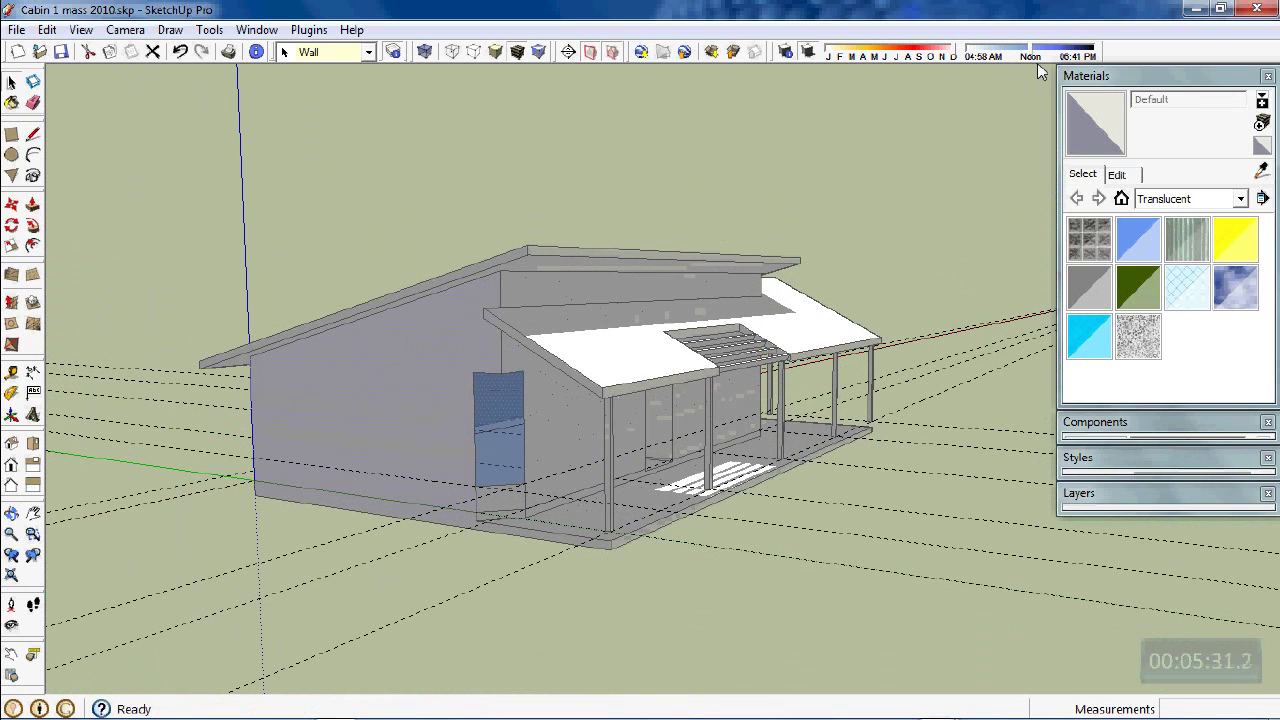
# Examine the veranda front's December shadows, shifting the shadow time slightly around noon.
pyautogui.moveTo(906, 197); pyautogui.dragTo(688, 232, button='middle')
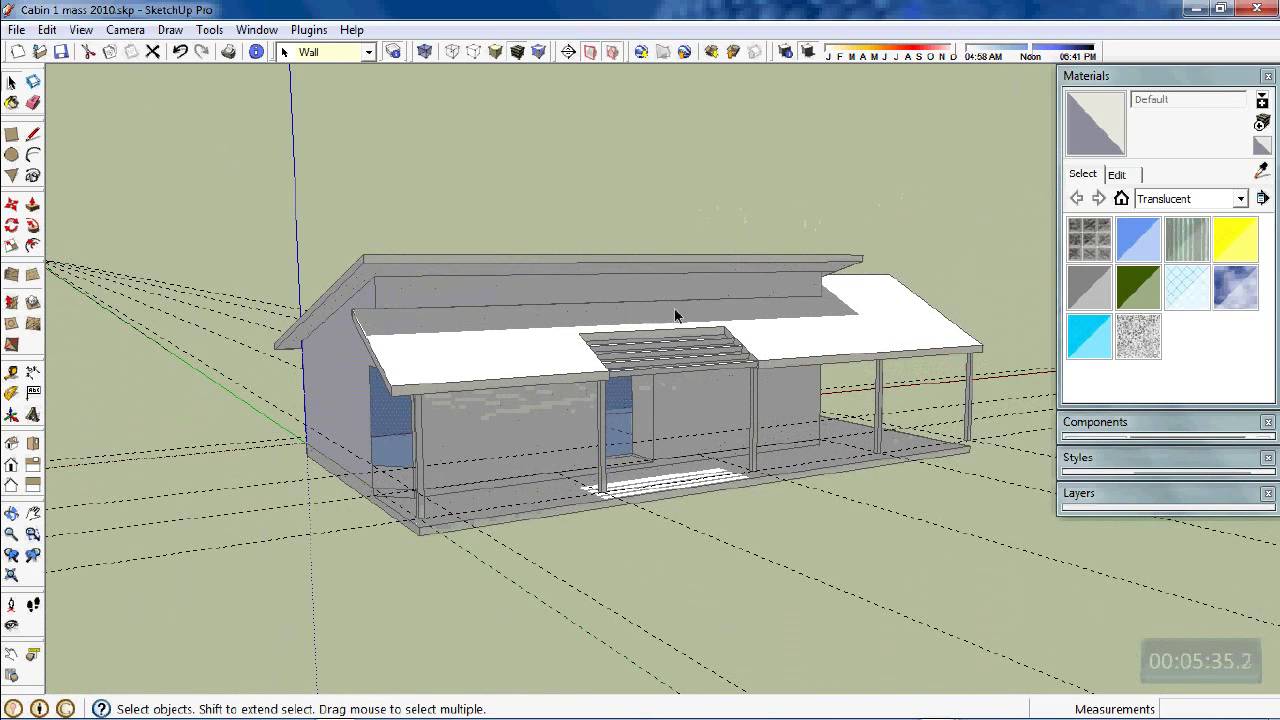
pyautogui.scroll(3, 641, 508)
pyautogui.scroll(-3, 641, 508)
pyautogui.moveTo(968, 193); pyautogui.dragTo(930, 200, button='middle')
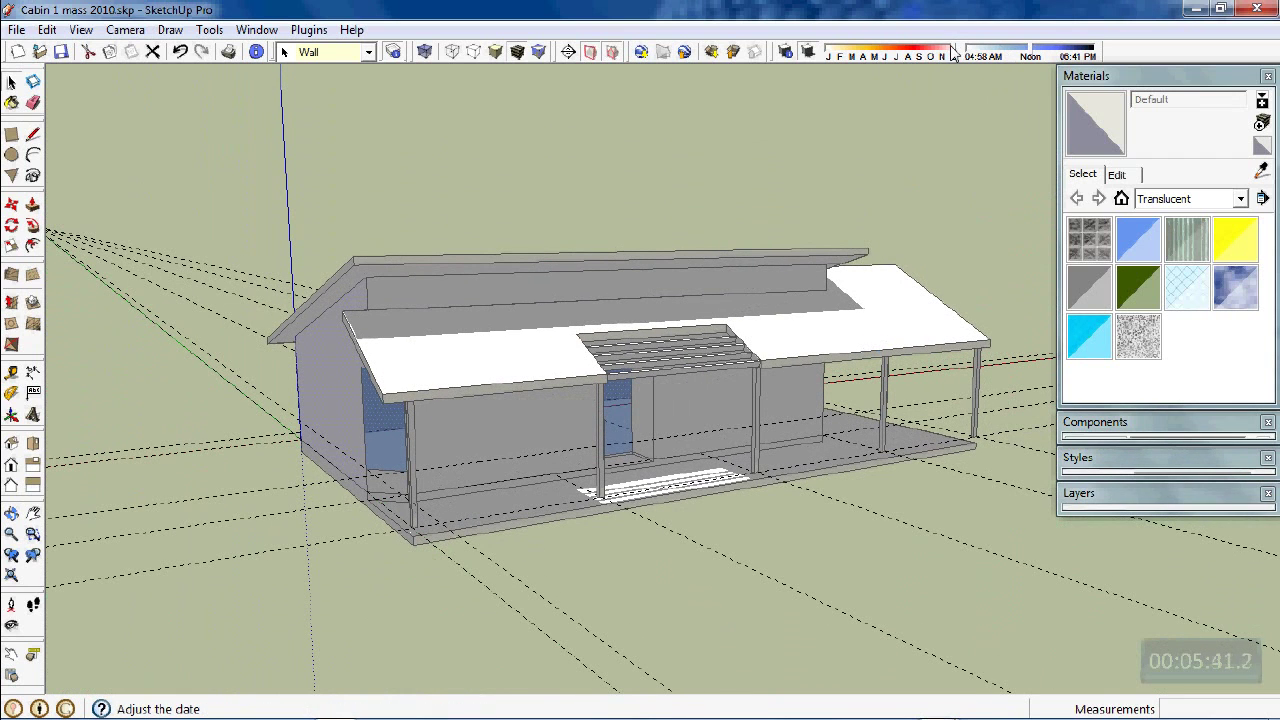
pyautogui.moveTo(1033, 58)
pyautogui.mouseDown()
pyautogui.moveTo(966, 57)
pyautogui.moveTo(1100, 76)
pyautogui.moveTo(1036, 72)
pyautogui.mouseUp()
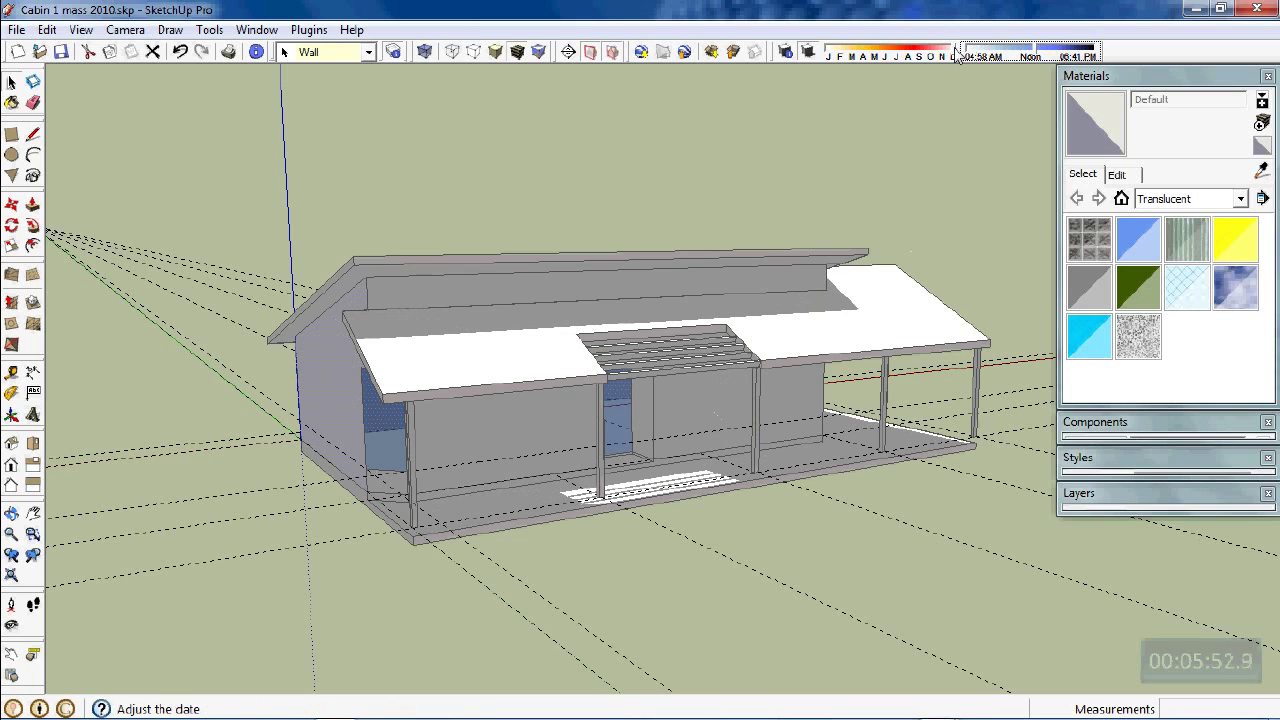
# Set the shadow date to about June and the time to noon, and inspect the veranda and front wall shading.
pyautogui.moveTo(953, 55); pyautogui.dragTo(887, 56)
pyautogui.moveTo(1010, 58)
pyautogui.mouseDown()
pyautogui.moveTo(947, 64)
pyautogui.moveTo(1088, 80)
pyautogui.moveTo(1029, 63)
pyautogui.mouseUp()
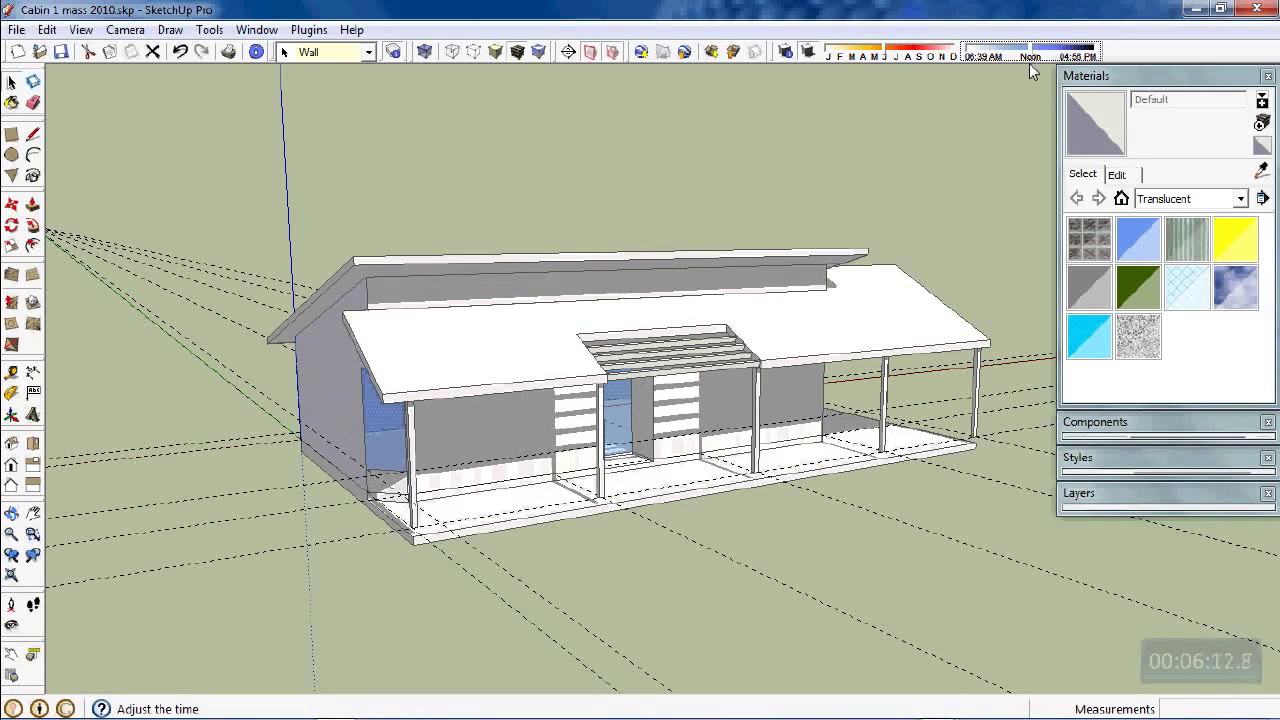
pyautogui.moveTo(834, 292); pyautogui.dragTo(770, 445, button='middle')
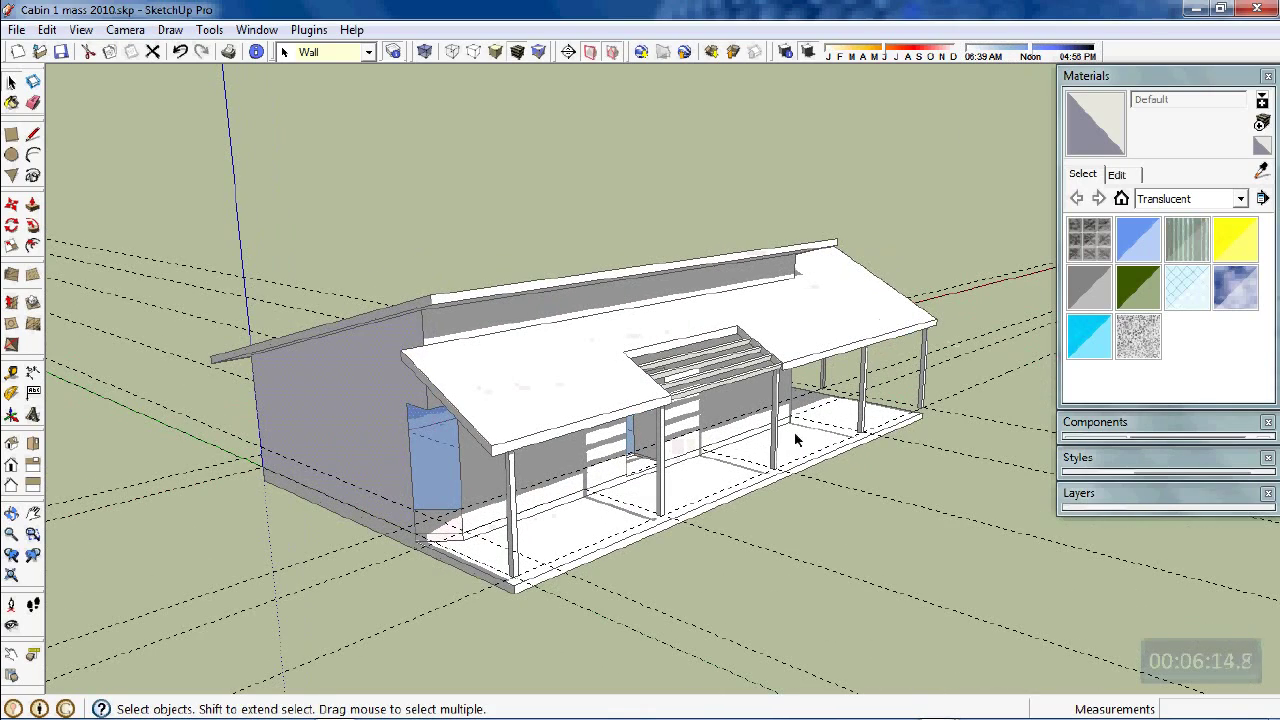
pyautogui.moveTo(886, 370); pyautogui.dragTo(813, 428, button='middle')
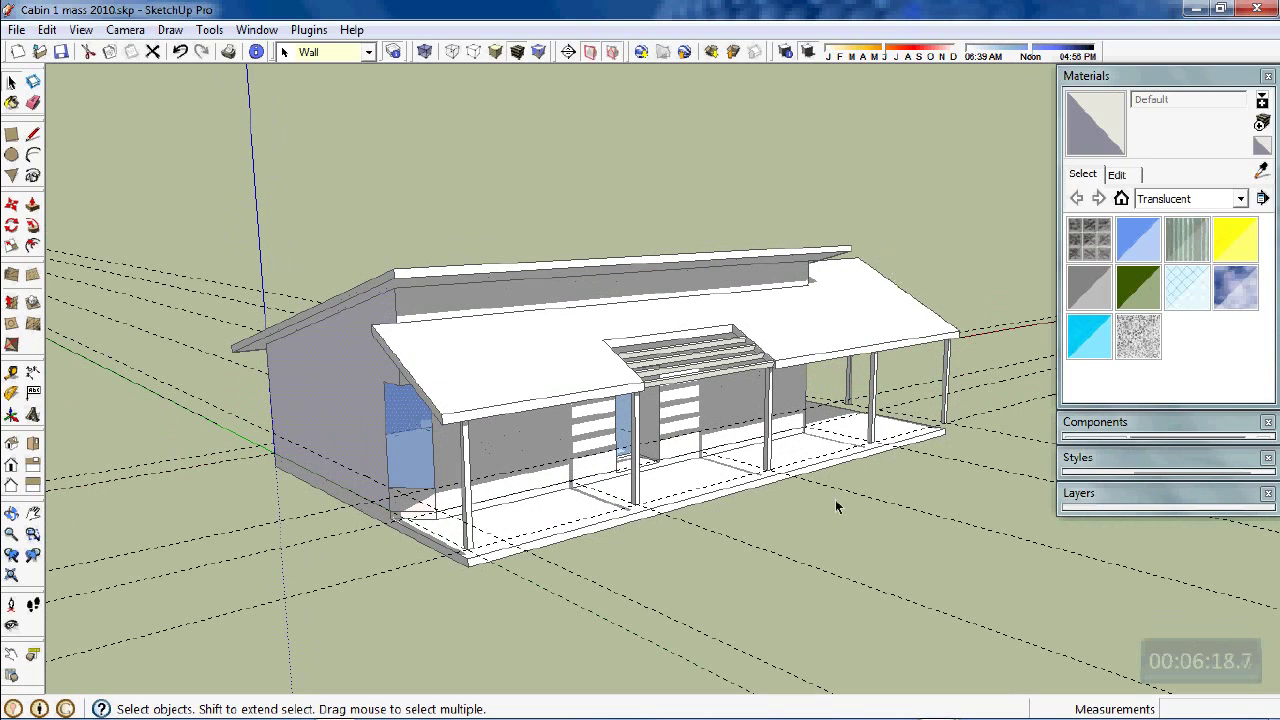